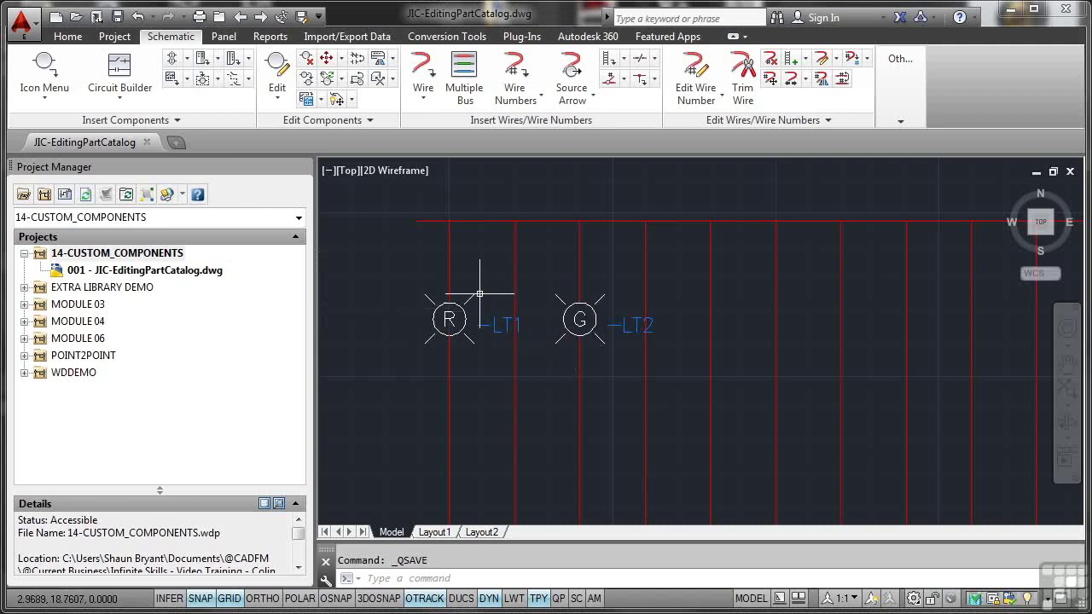
# Edit red pilot light LT1 and enter description lines PILOT LIGHT and RED
pyautogui.click(461, 307)
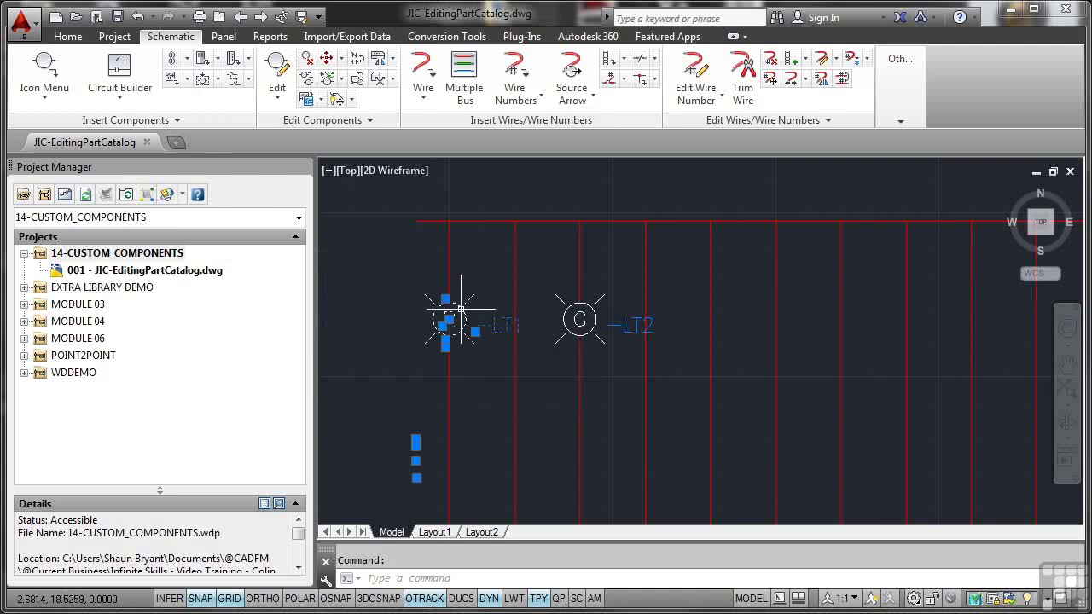
pyautogui.rightClick(461, 308)
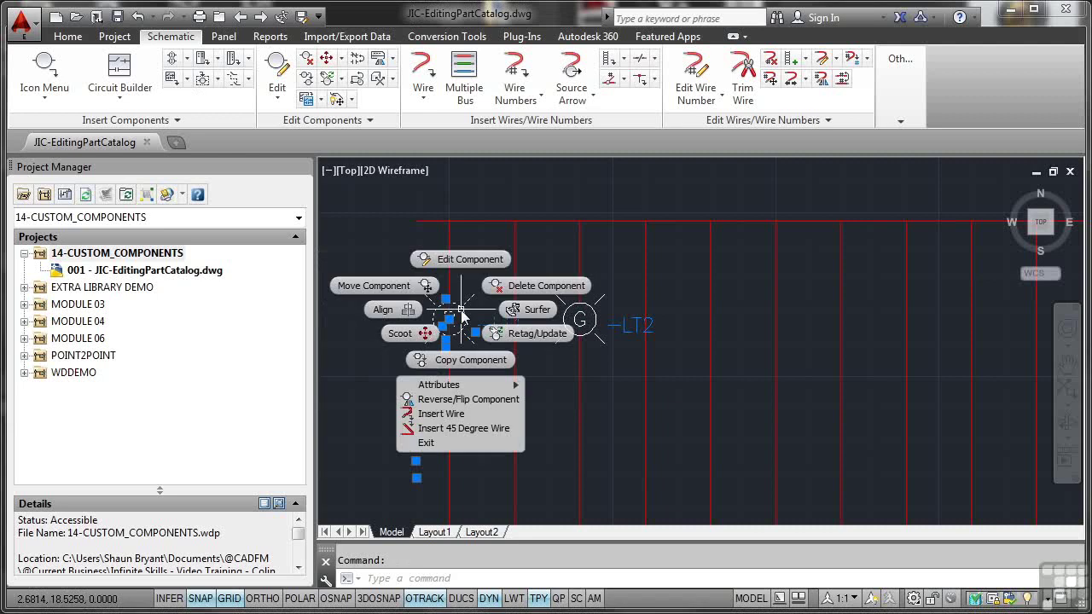
pyautogui.click(471, 267)
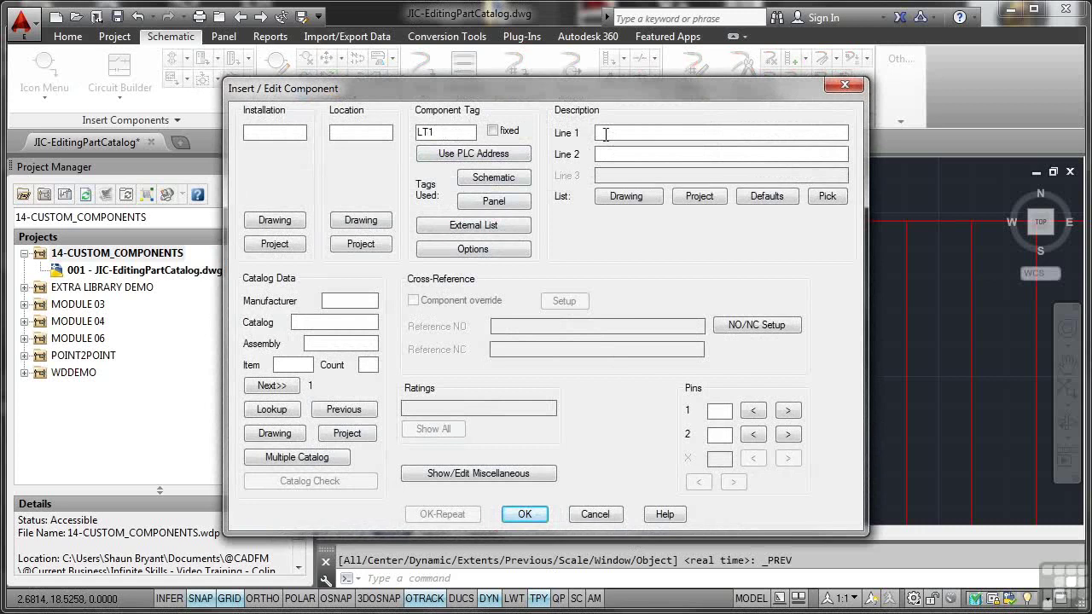
pyautogui.write('PILOT LIGHT')
pyautogui.write('RED')
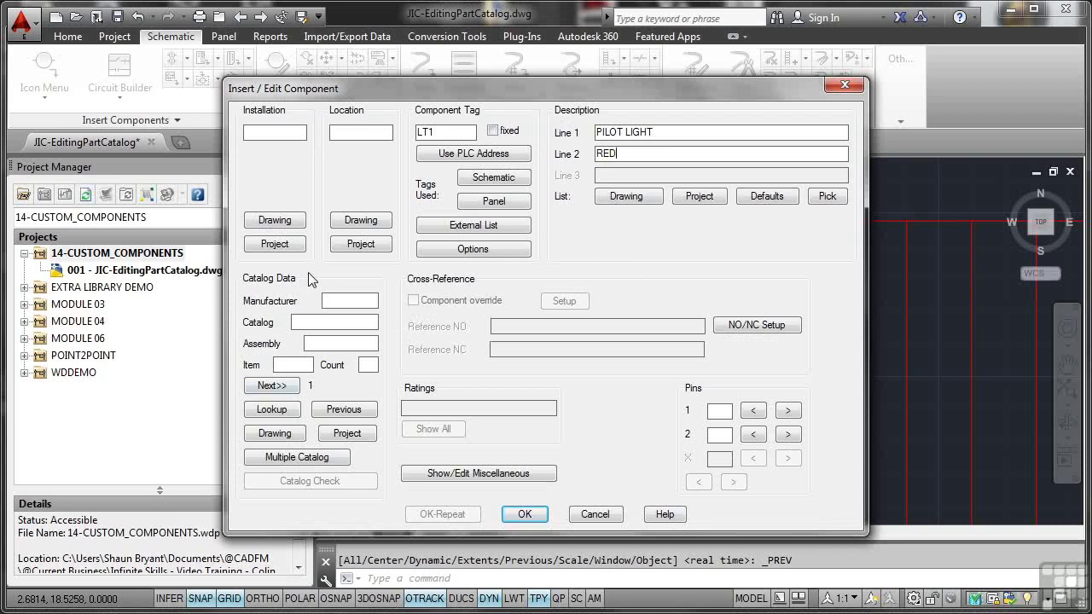
# Look up LT1 in the Parts Catalog and begin an Add Catalog Record form
pyautogui.click(271, 410)
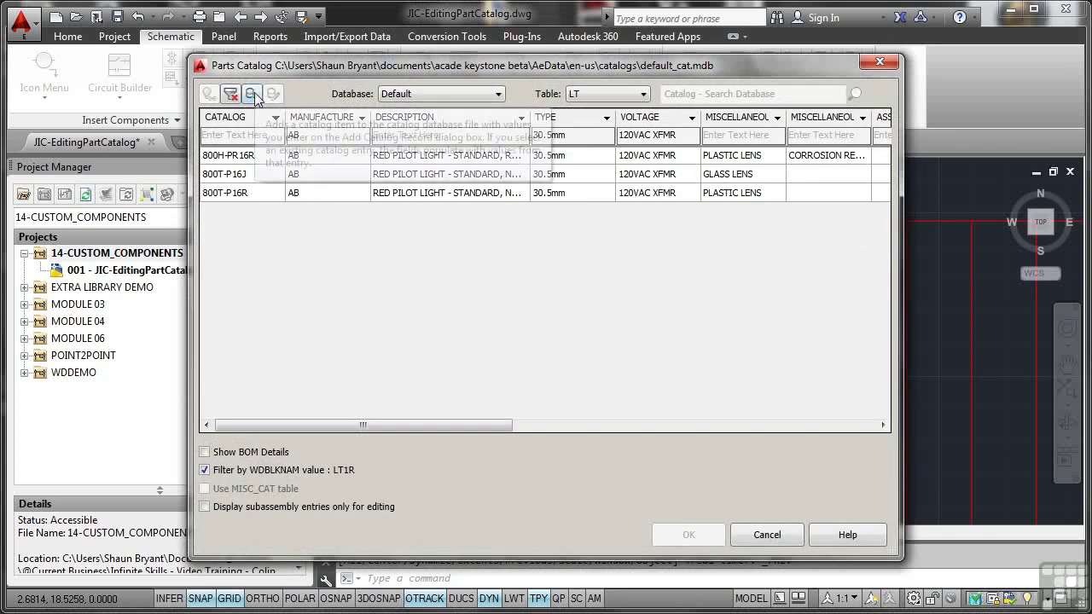
pyautogui.click(253, 94)
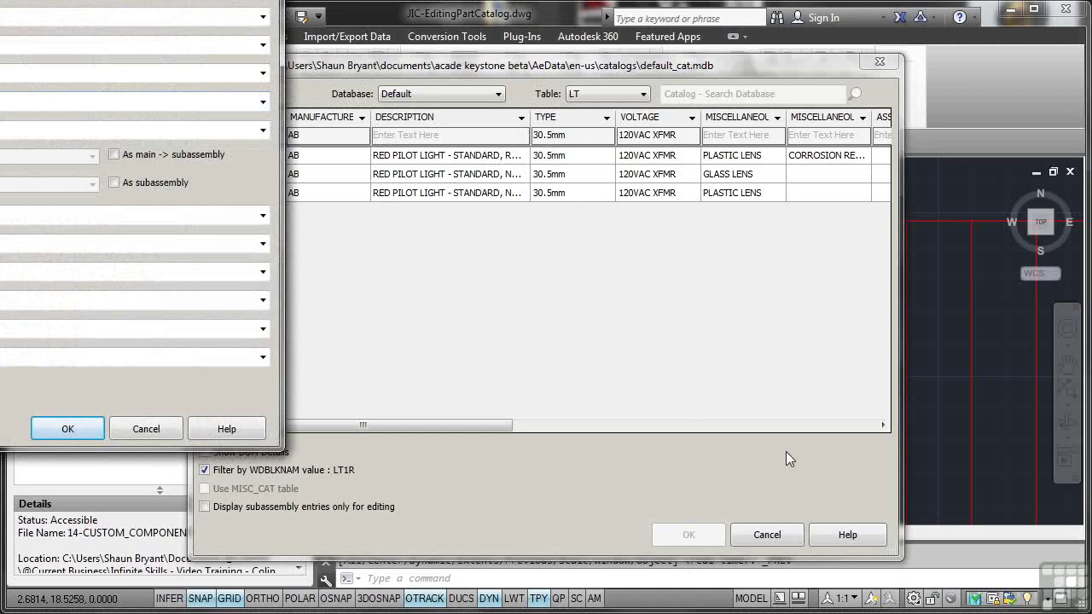
pyautogui.moveTo(157, 0); pyautogui.dragTo(667, 48)
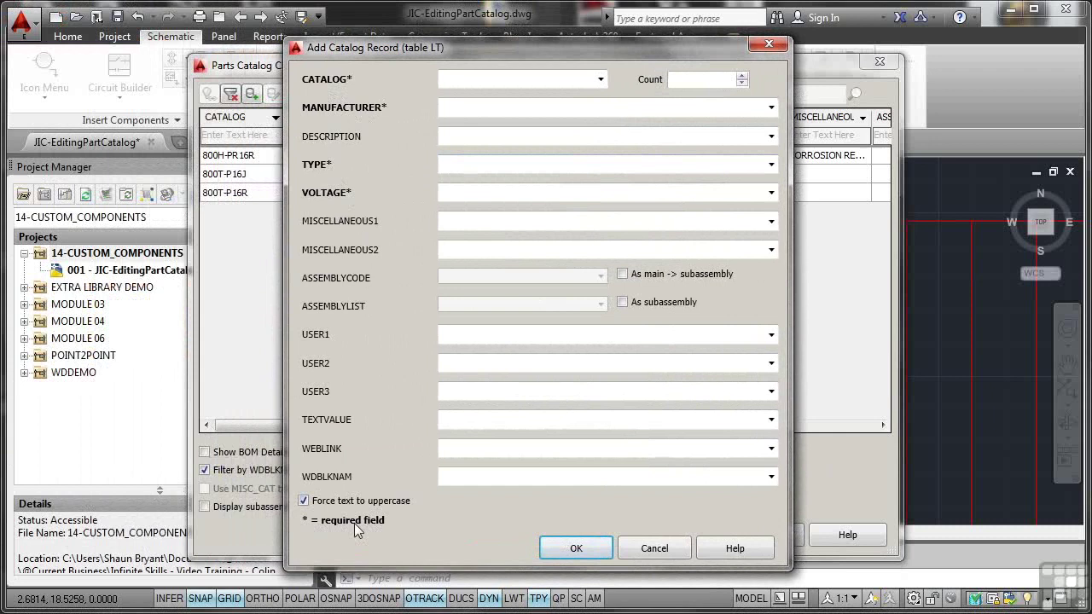
# Keep uppercase forced and enter catalog ACME1234R, manufacturer ACME, type PILOT LIGHT-RED, voltage 120V
pyautogui.click(304, 502)
pyautogui.click(303, 501)
pyautogui.click(463, 79)
pyautogui.write('ACME12')
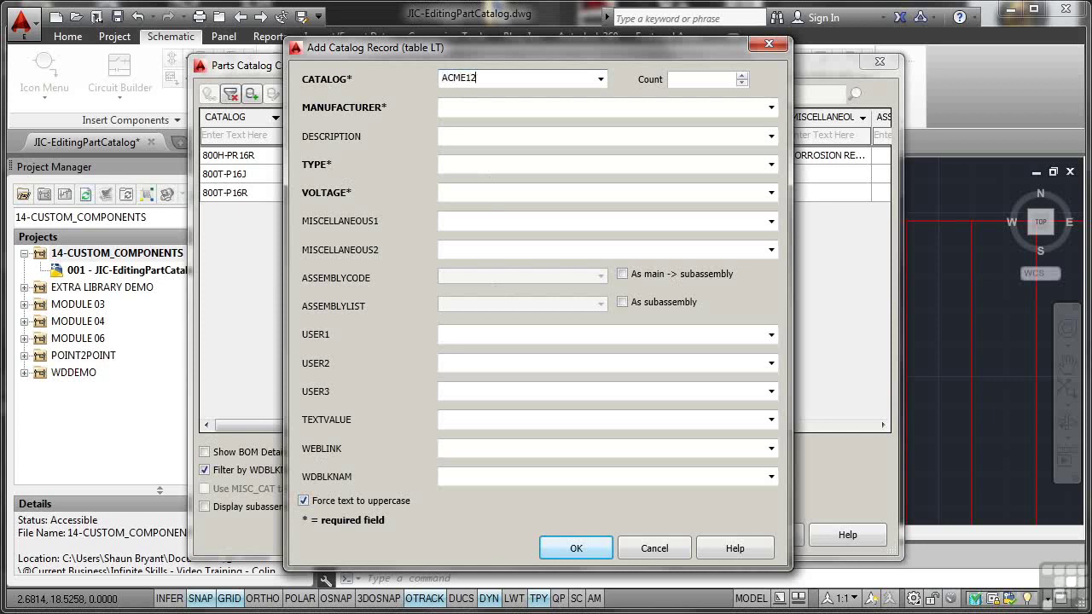
pyautogui.write('34R')
pyautogui.click(457, 105)
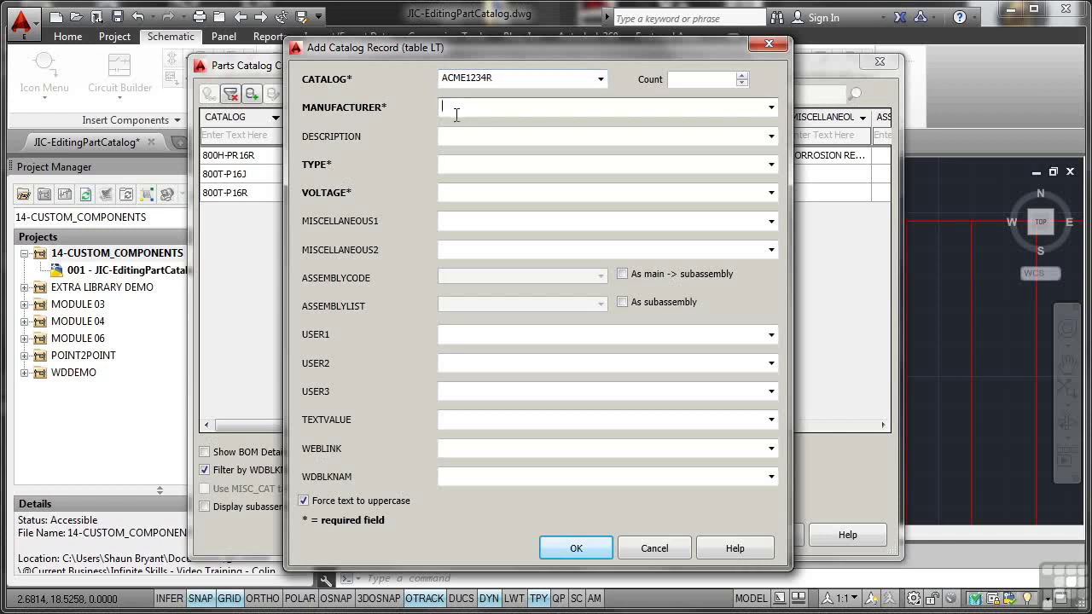
pyautogui.write('ACME')
pyautogui.click(470, 166)
pyautogui.write('PILOT ')
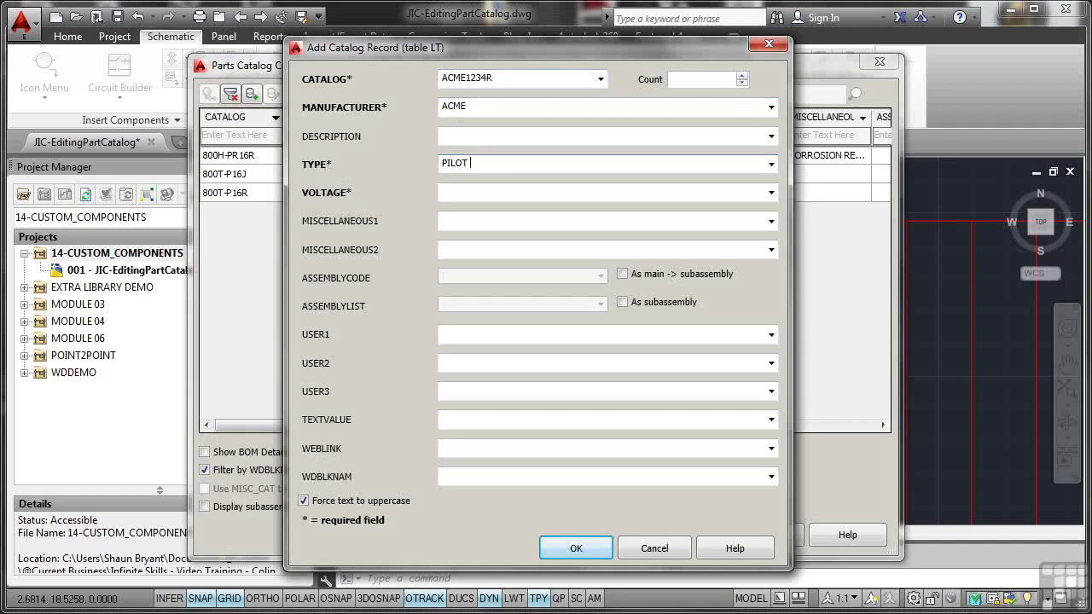
pyautogui.write('light-RED')
pyautogui.click(459, 195)
pyautogui.write('120V')
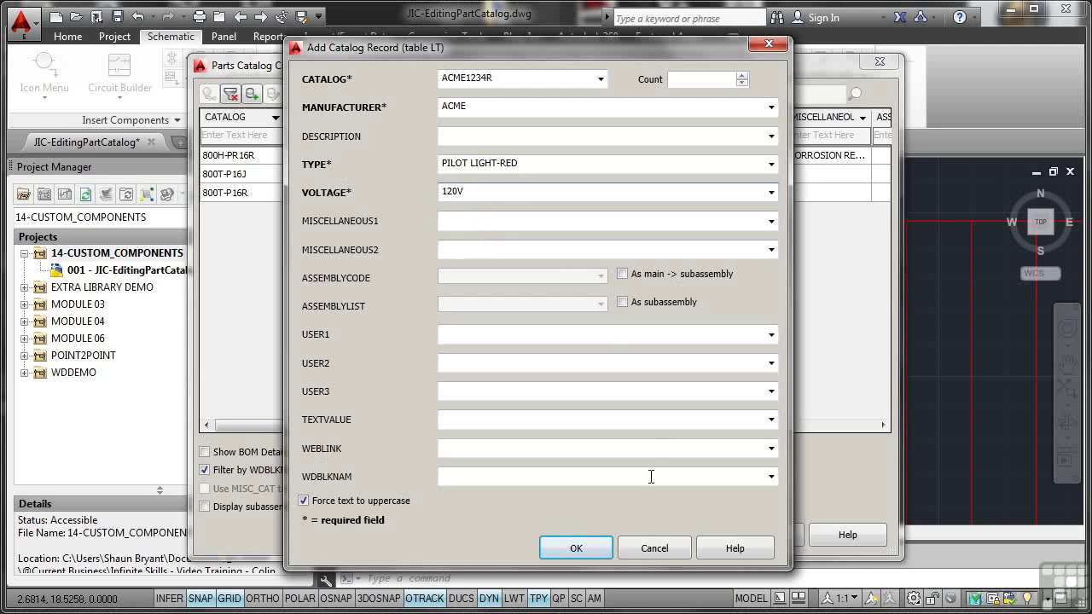
# Save the ACME1234R record and confirm it through Parts Catalog and LT1's Edit Component dialog
pyautogui.click(578, 549)
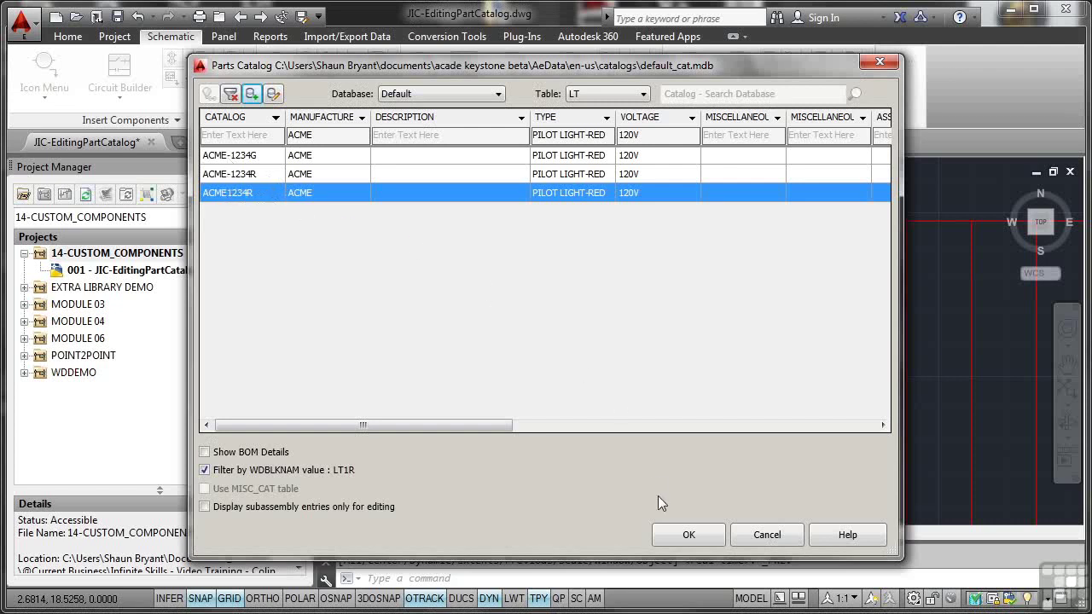
pyautogui.click(678, 536)
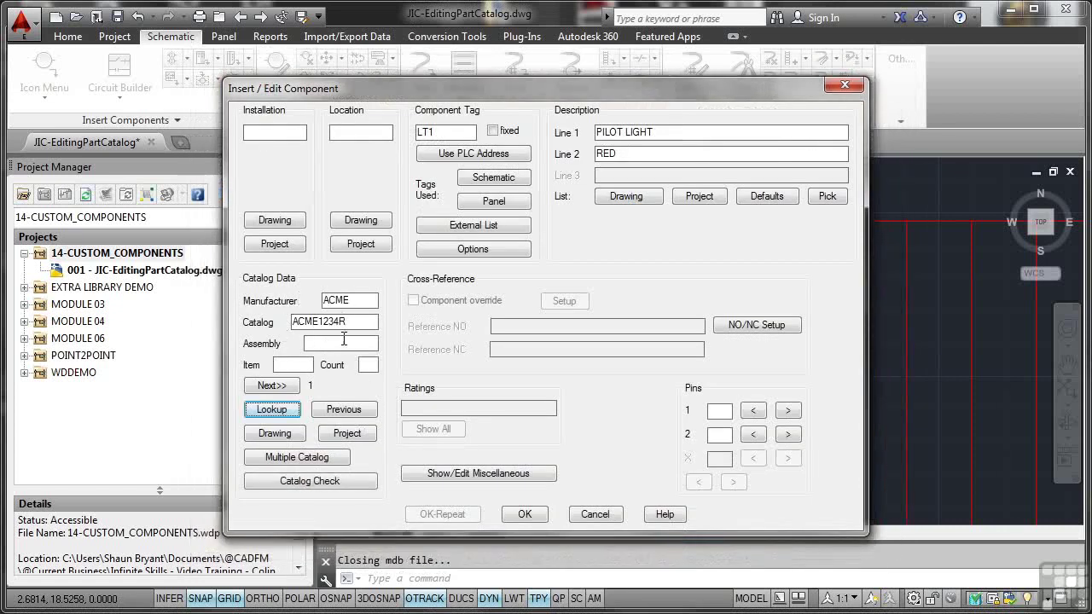
pyautogui.click(526, 515)
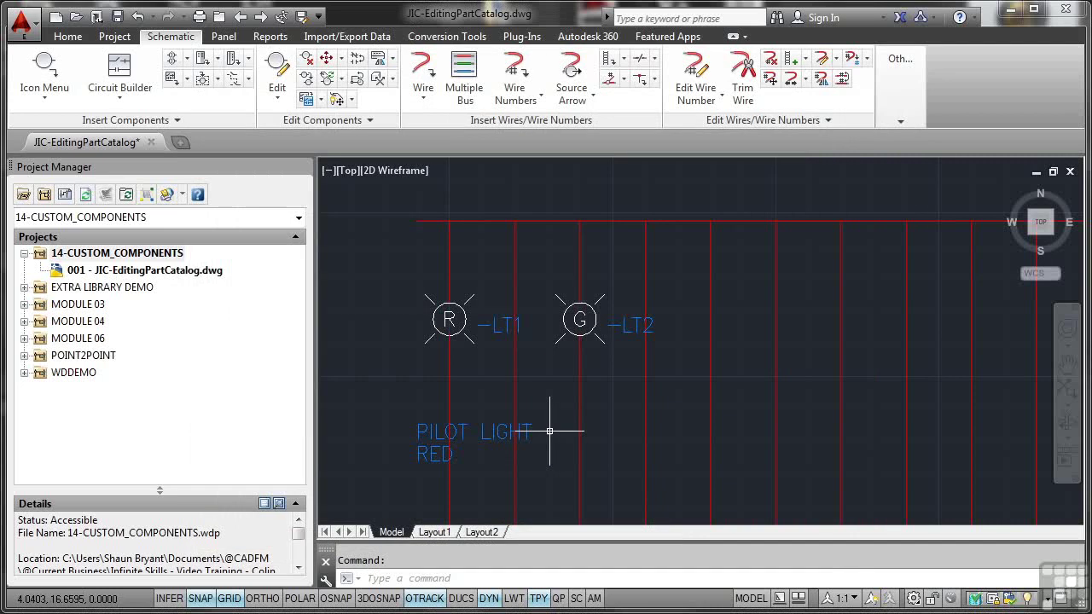
# Edit green pilot light LT2 and enter description lines PILOT LIGHT and GREEN
pyautogui.click(595, 316)
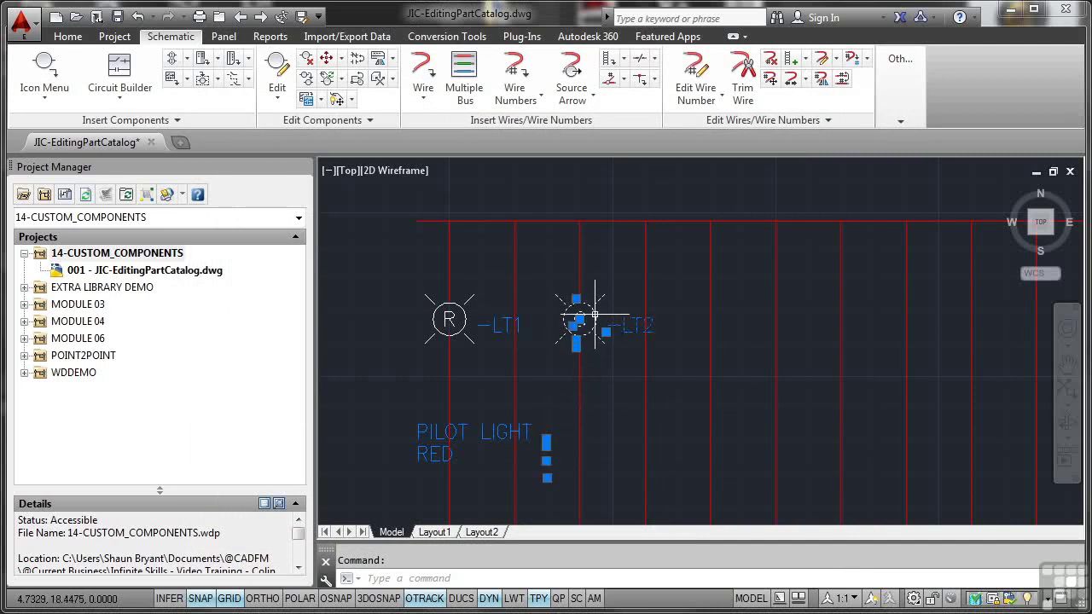
pyautogui.rightClick(595, 315)
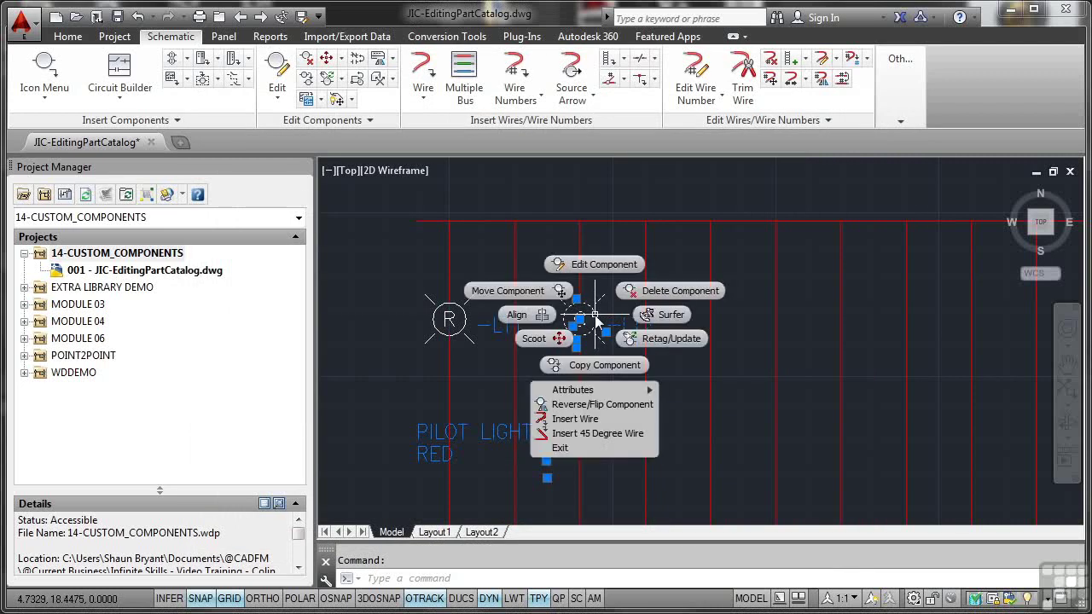
pyautogui.click(595, 264)
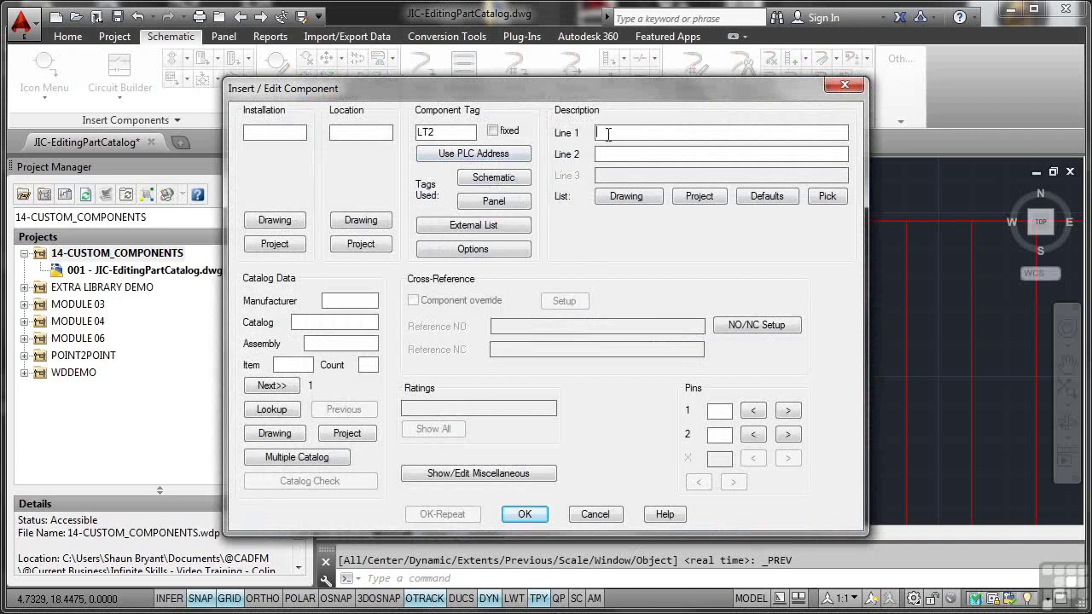
pyautogui.write('PILOT LIGHT')
pyautogui.click(720, 154)
pyautogui.write('GREEN')
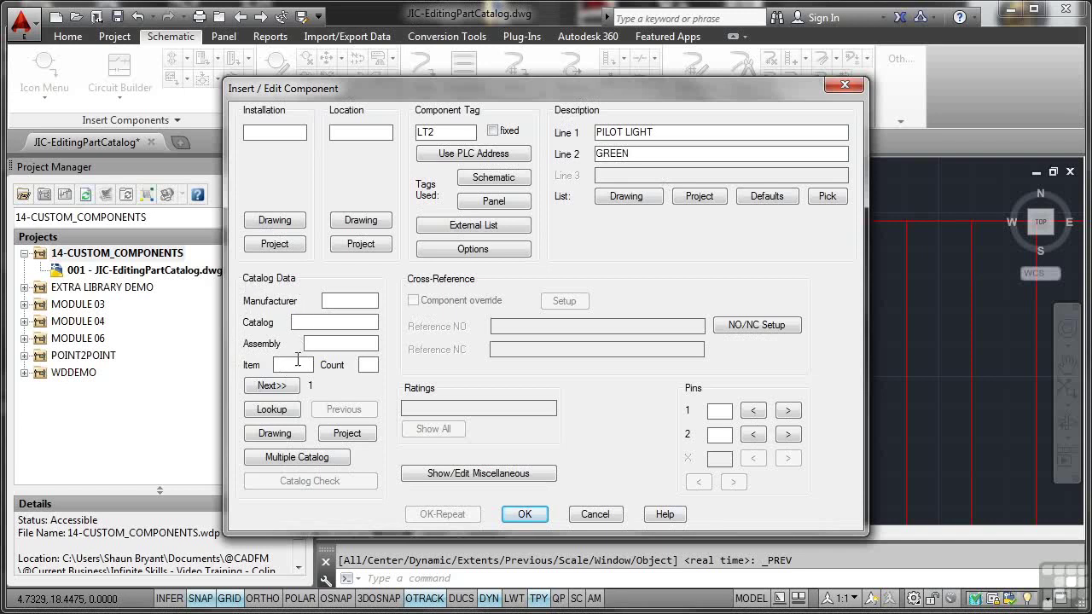
# Look up LT2 in the Parts Catalog and begin an Add Catalog Record form
pyautogui.click(287, 409)
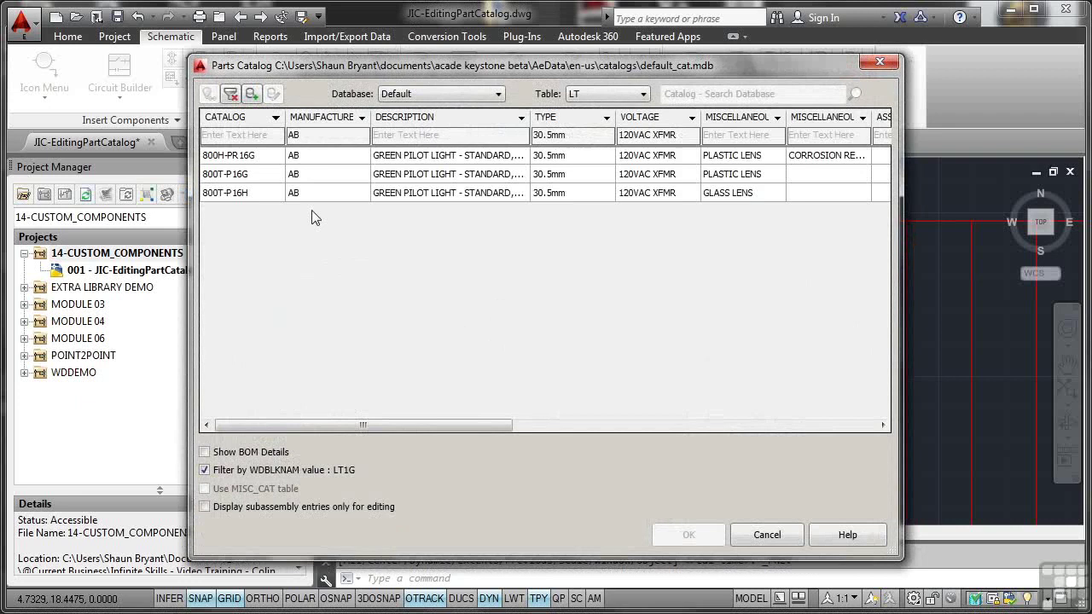
pyautogui.click(252, 94)
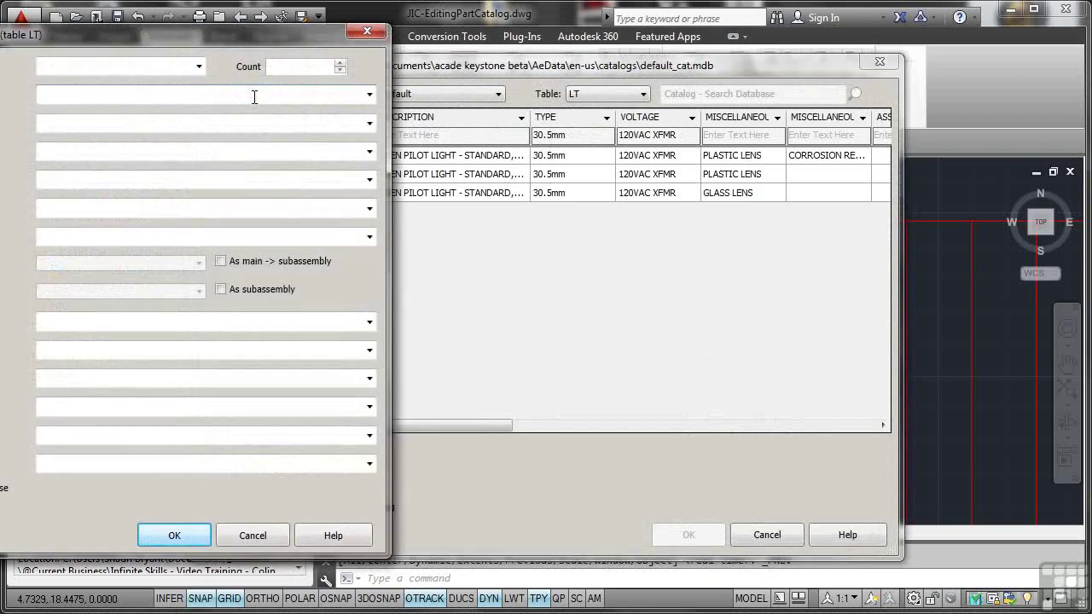
pyautogui.moveTo(179, 42); pyautogui.dragTo(478, 61)
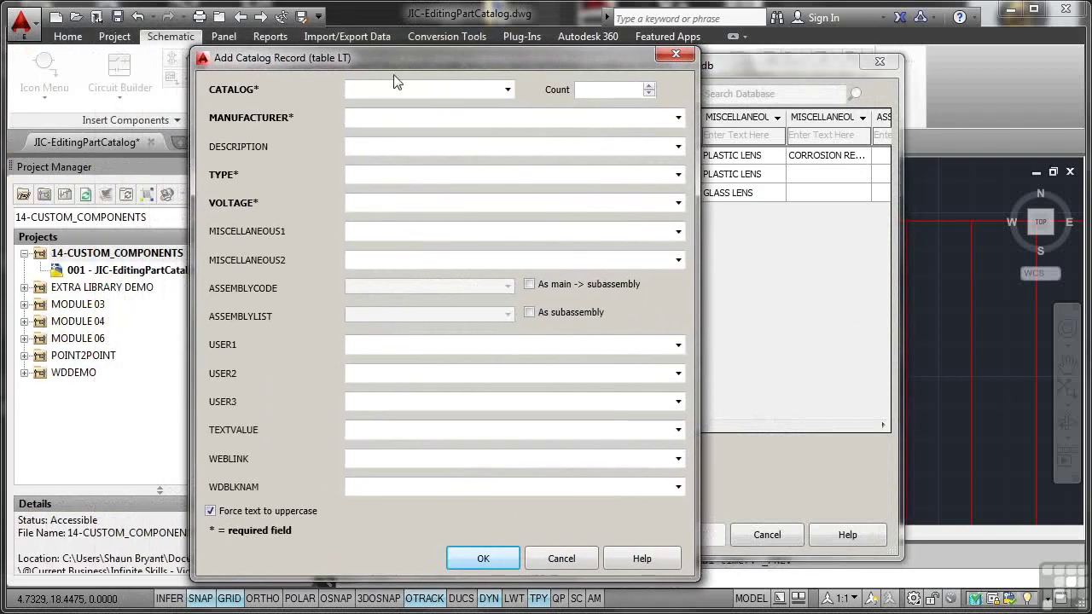
# Enter catalog ACME1234G, manufacturer ACME, type PILOT LIGHT-GREEN and voltage 120V
pyautogui.click(367, 89)
pyautogui.write('ACME1234G')
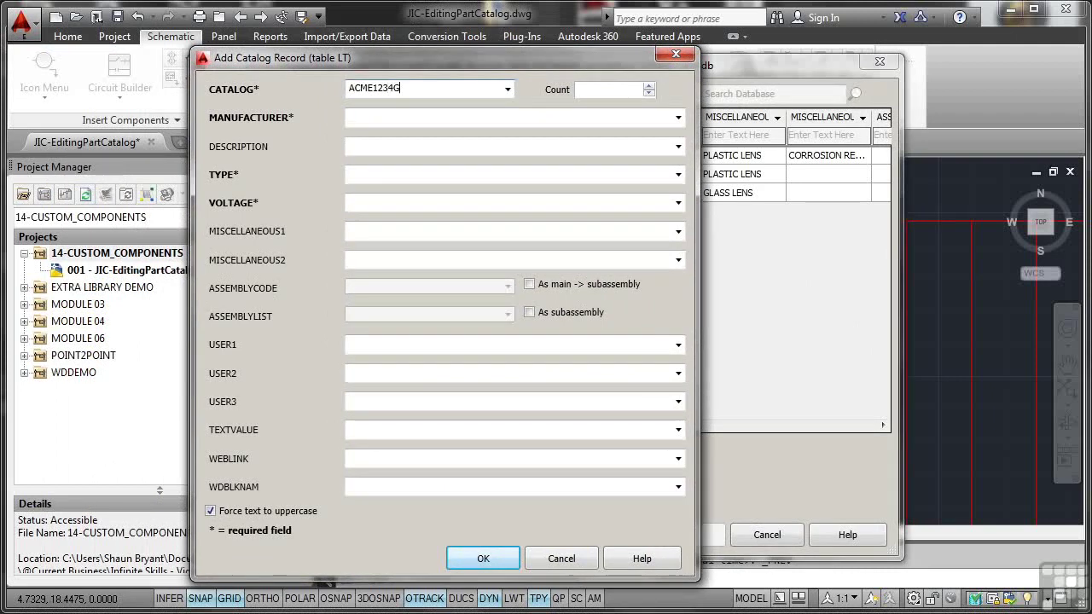
pyautogui.click(370, 117)
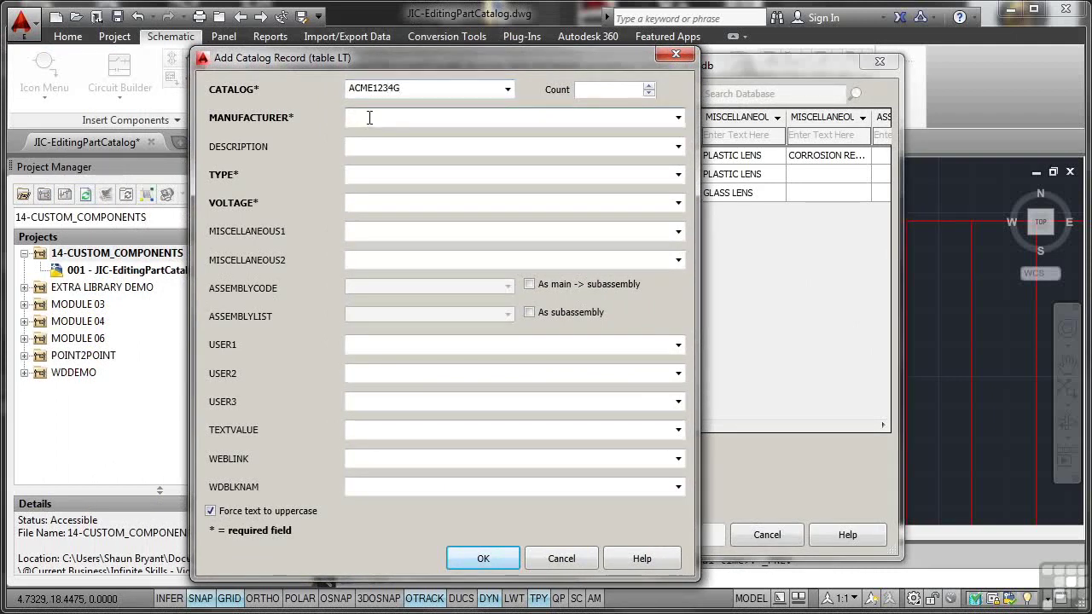
pyautogui.write('ACME')
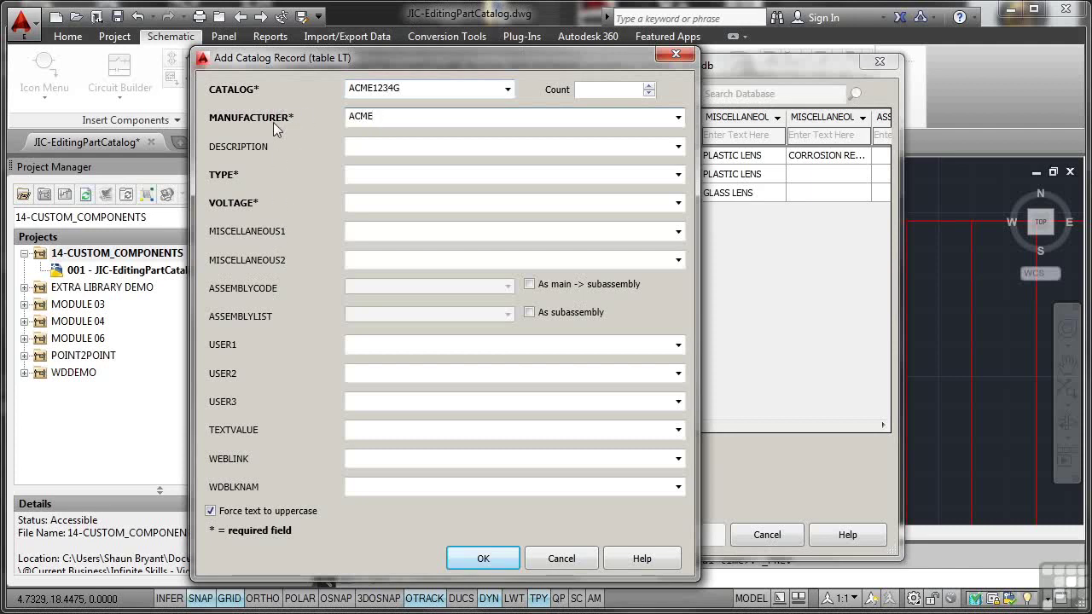
pyautogui.click(365, 176)
pyautogui.write('PILOT LI')
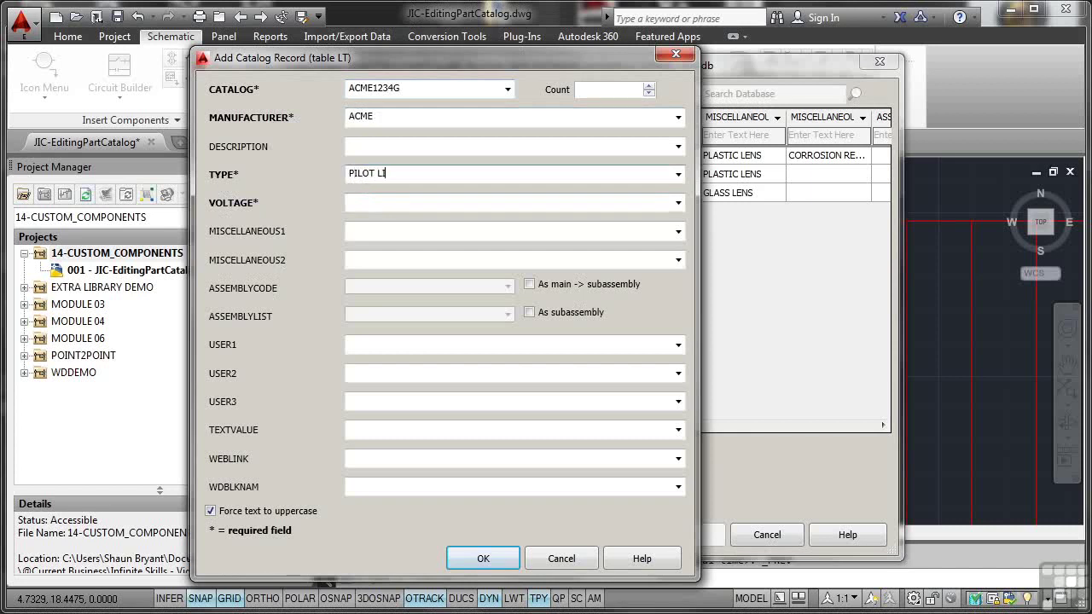
pyautogui.write('GHT-GREEN')
pyautogui.click(377, 205)
pyautogui.write('120V')
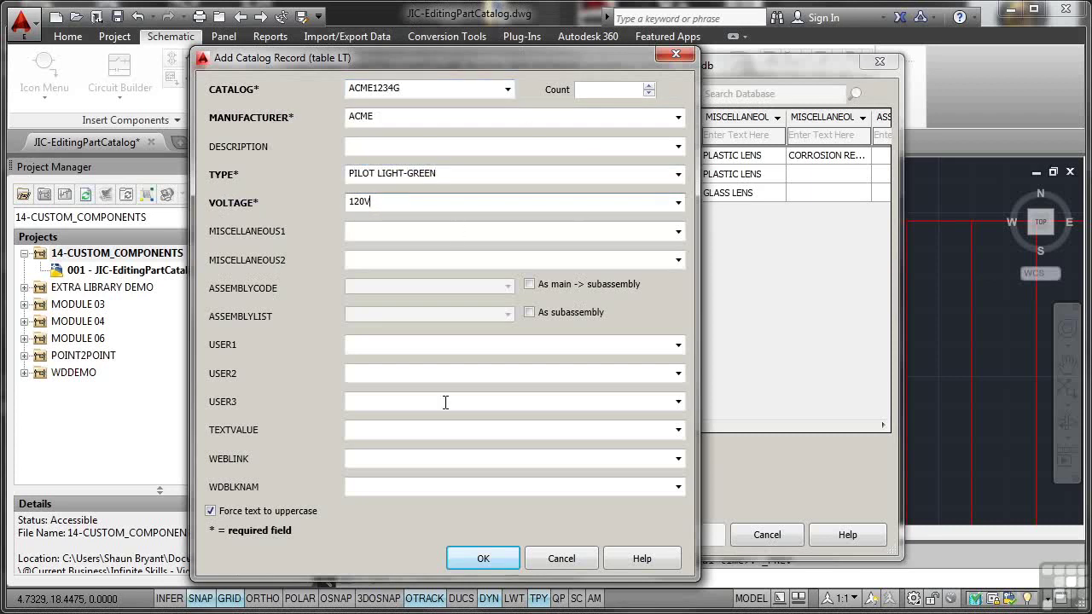
# Save the ACME1234G record and confirm it through Parts Catalog and LT2's Edit Component dialog
pyautogui.click(486, 557)
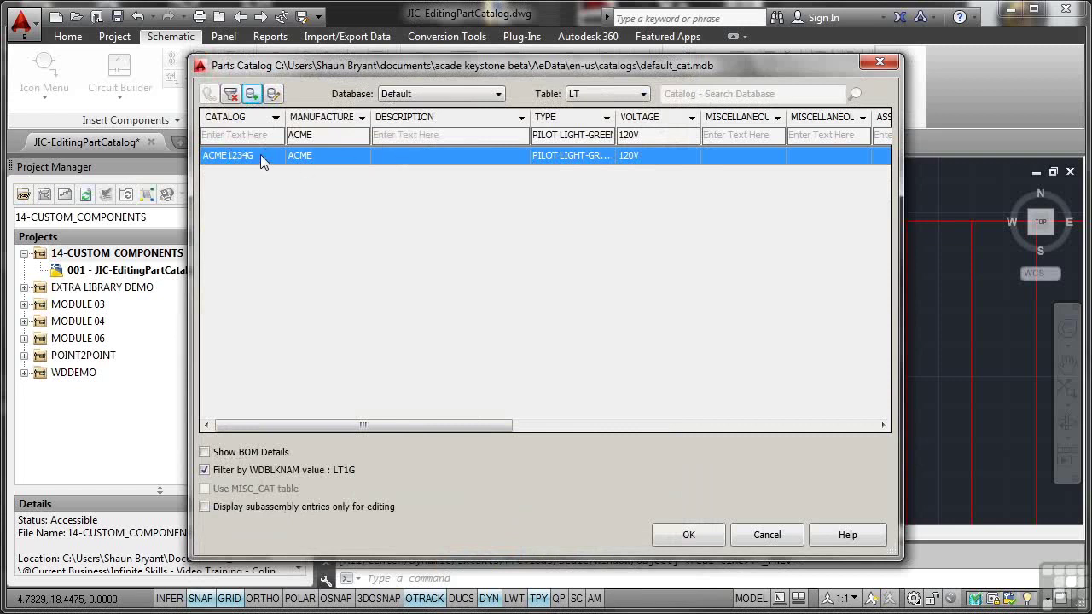
pyautogui.click(691, 533)
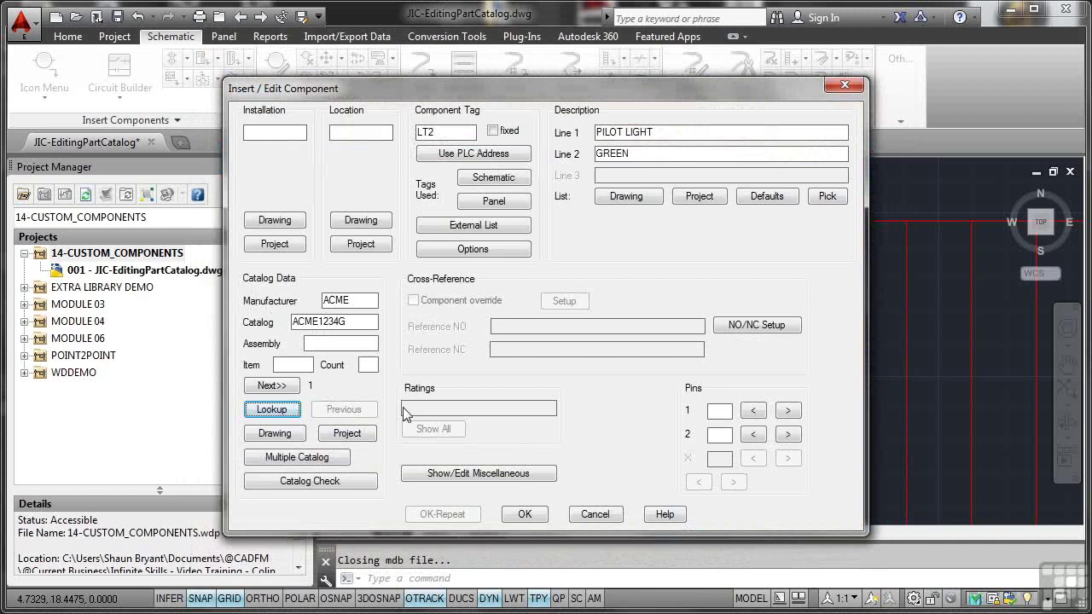
pyautogui.click(524, 515)
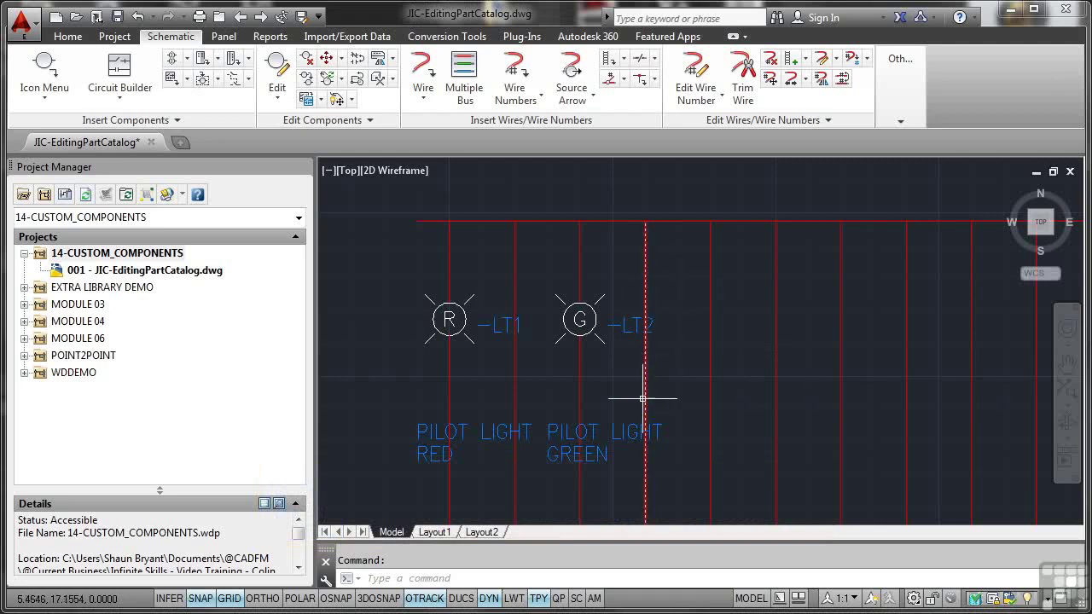
# Reopen LT2's Insert / Edit Component dialog, now showing ACME catalog ACME1234G
pyautogui.click(589, 320)
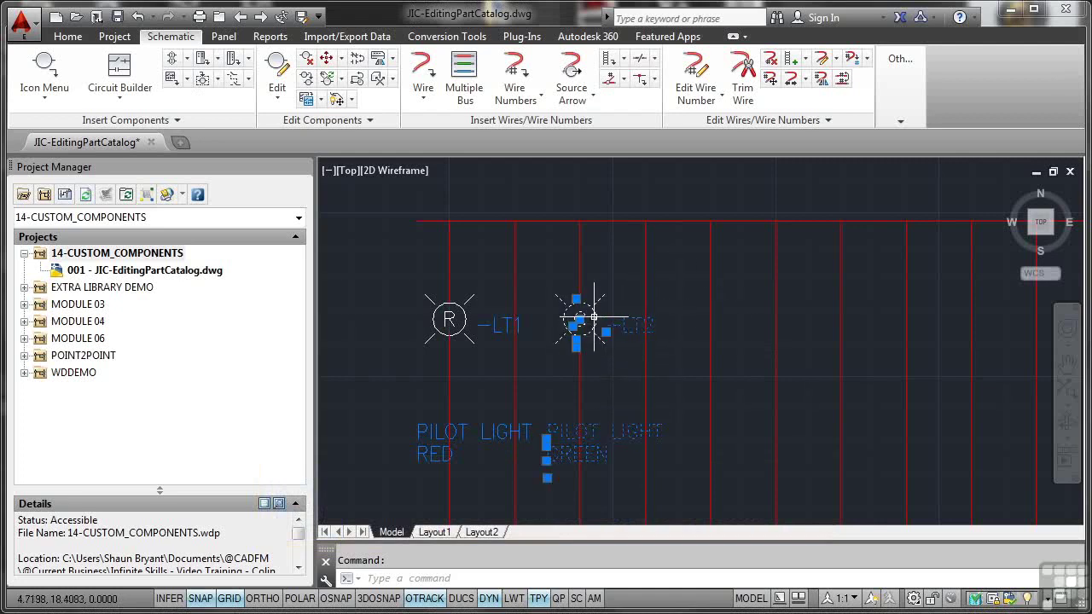
pyautogui.rightClick(595, 321)
pyautogui.click(597, 272)
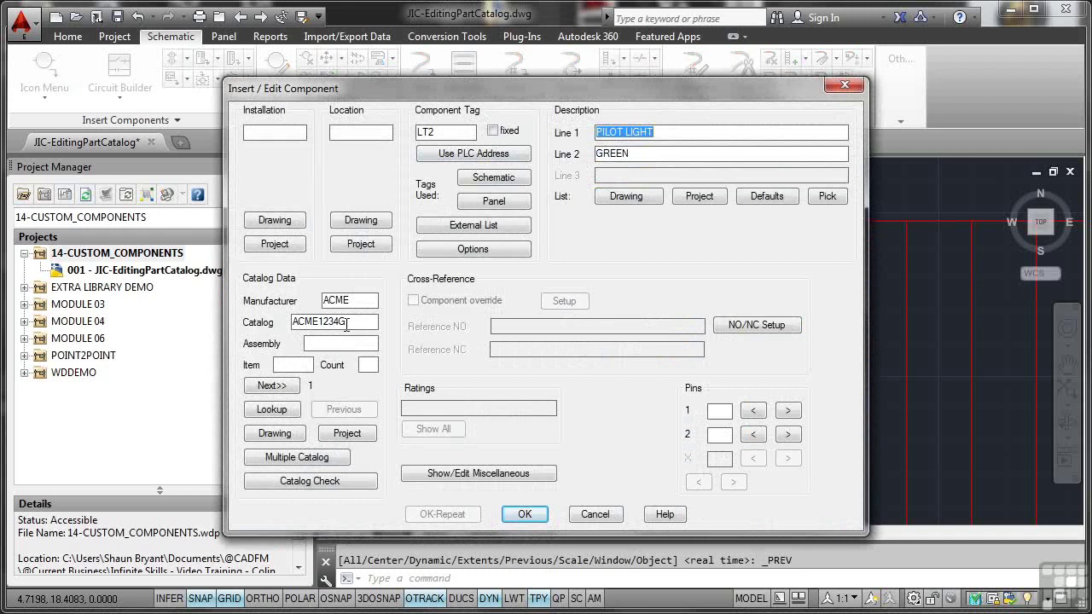
# Look up ACME1234G, view and cancel its edit form, then start a copied new record
pyautogui.click(273, 410)
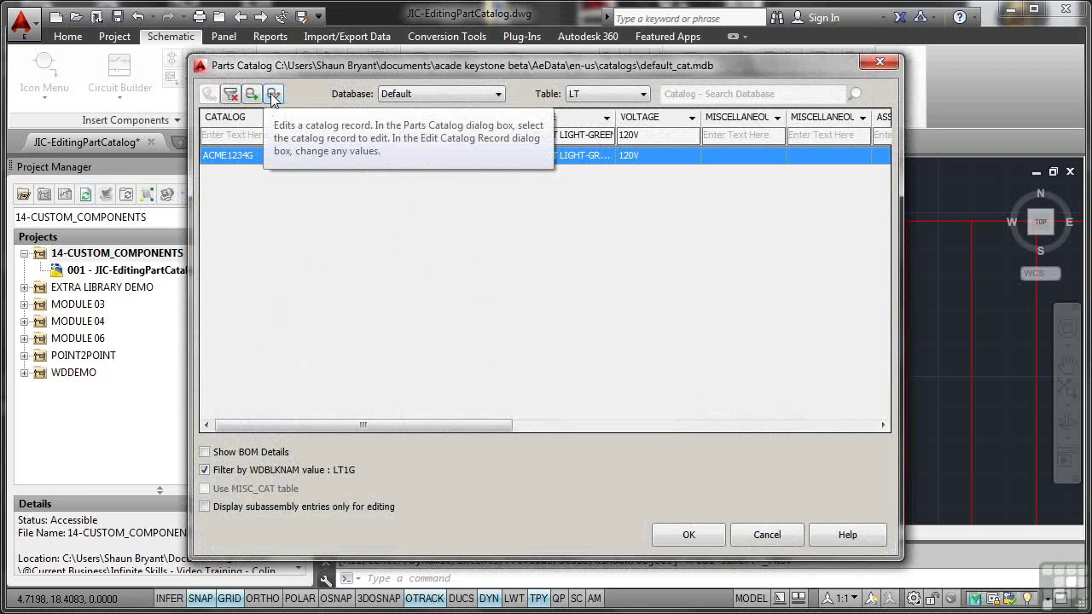
pyautogui.click(271, 96)
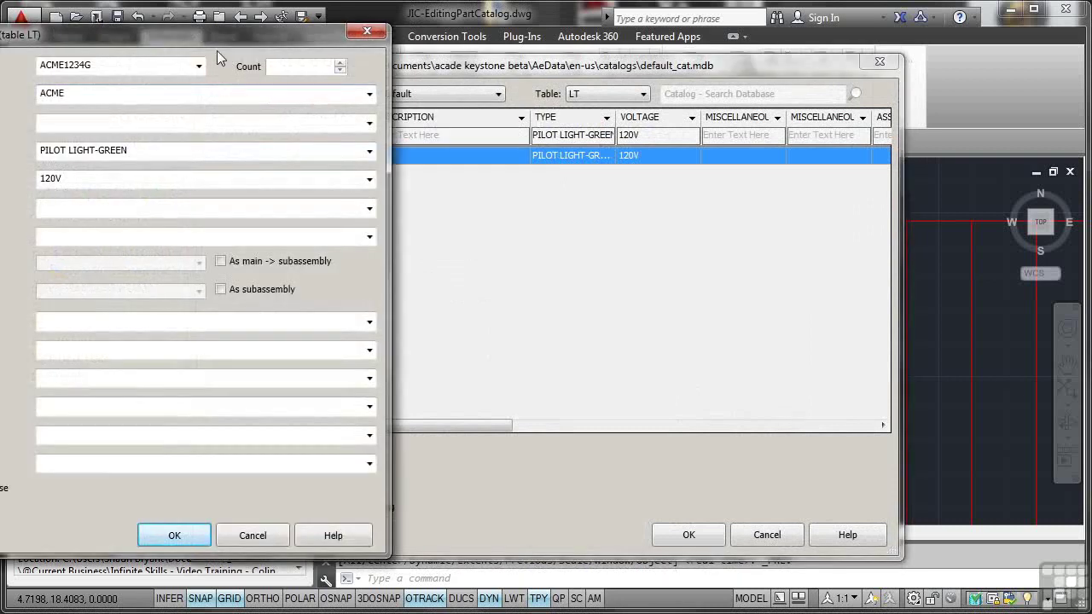
pyautogui.moveTo(212, 37); pyautogui.dragTo(582, 71)
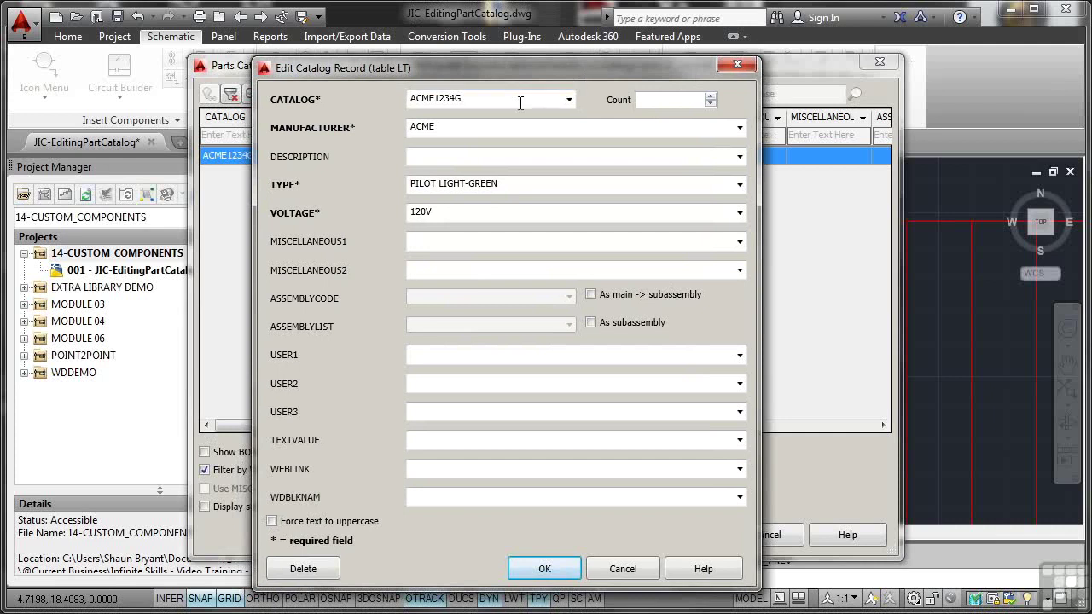
pyautogui.click(622, 569)
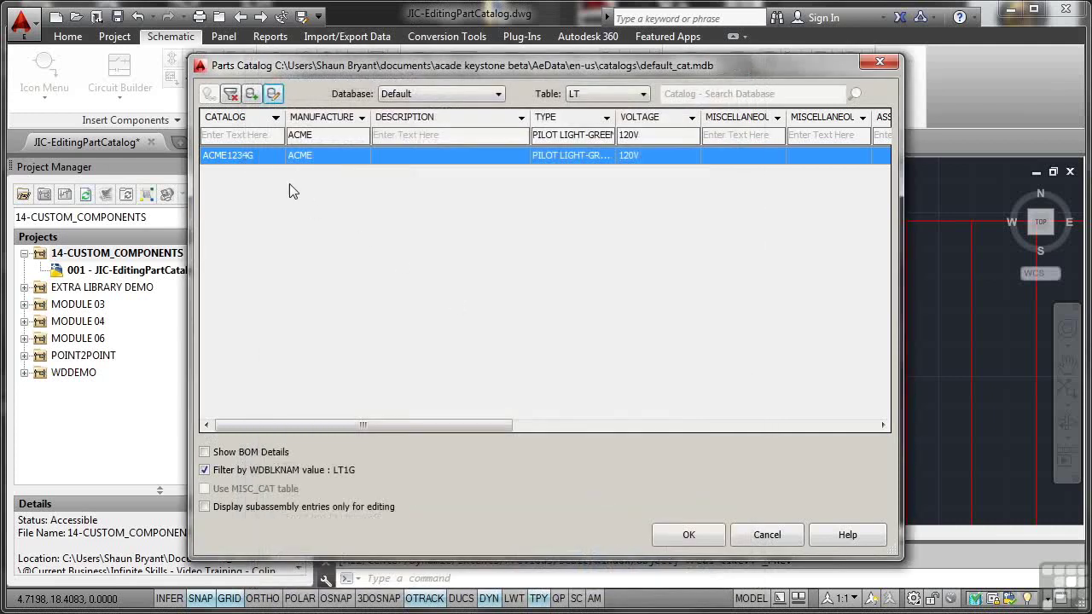
pyautogui.click(253, 93)
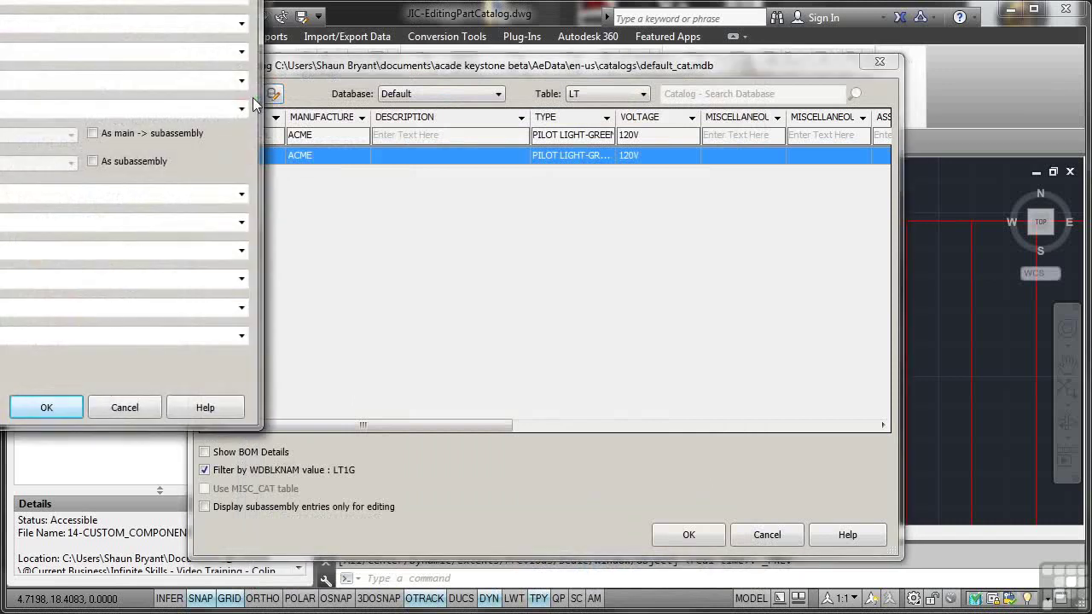
pyautogui.moveTo(184, 0); pyautogui.dragTo(709, 49)
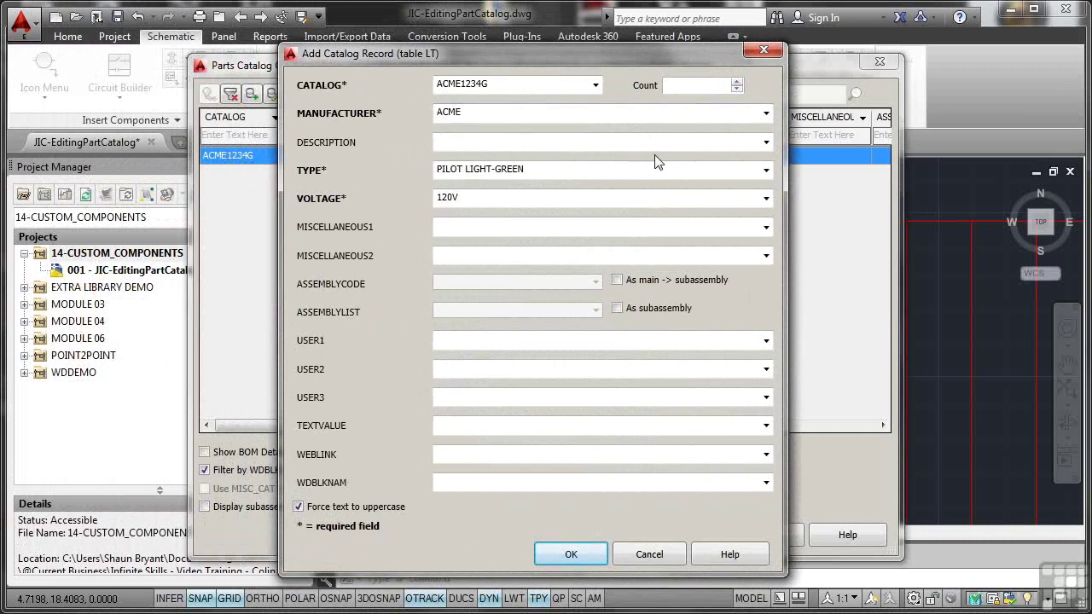
pyautogui.click(765, 143)
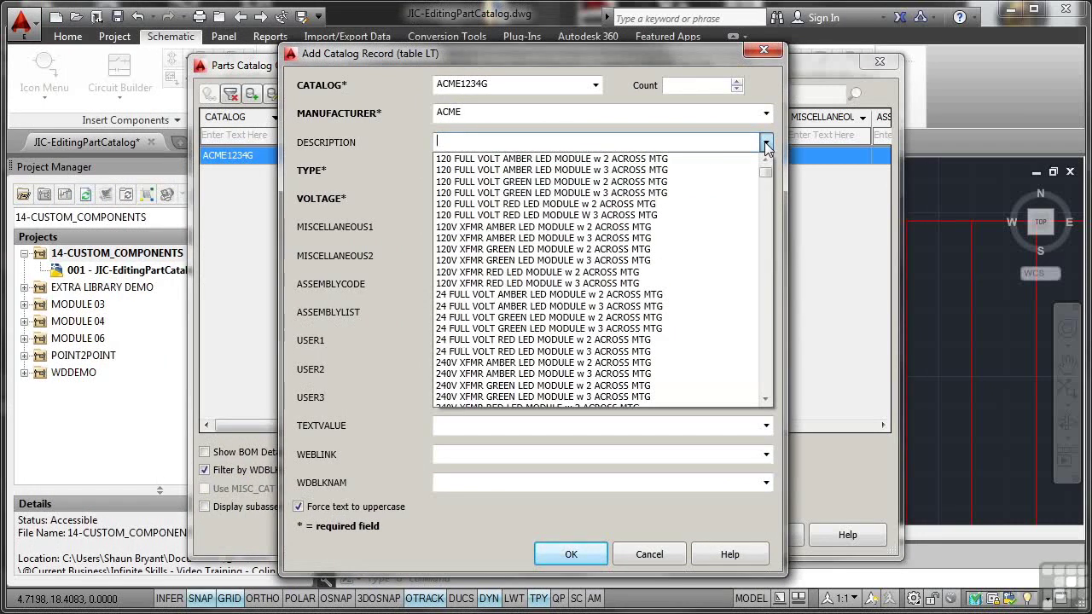
pyautogui.click(506, 286)
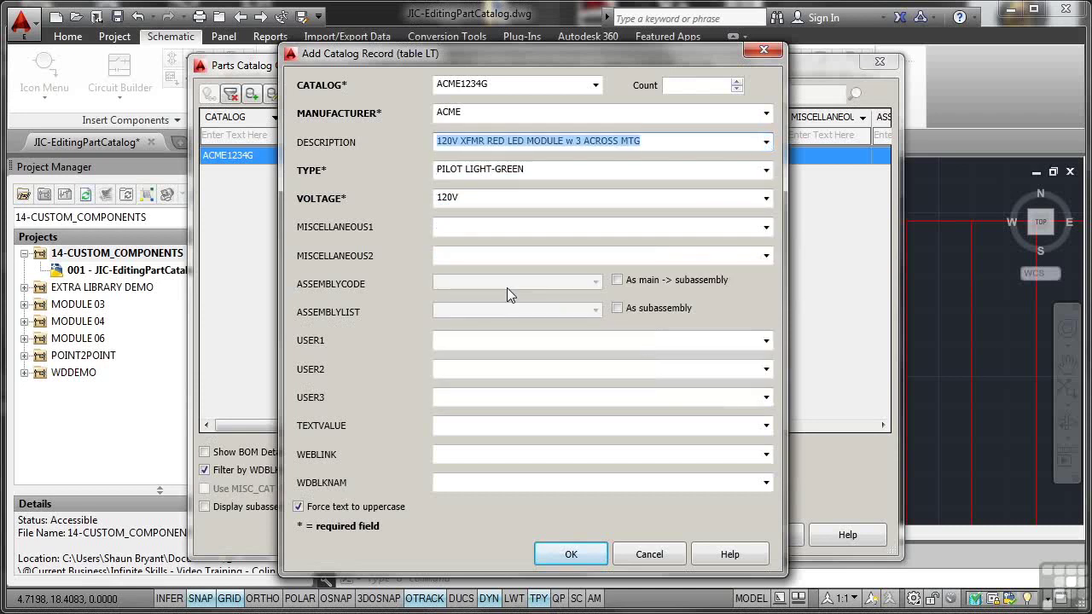
pyautogui.click(467, 344)
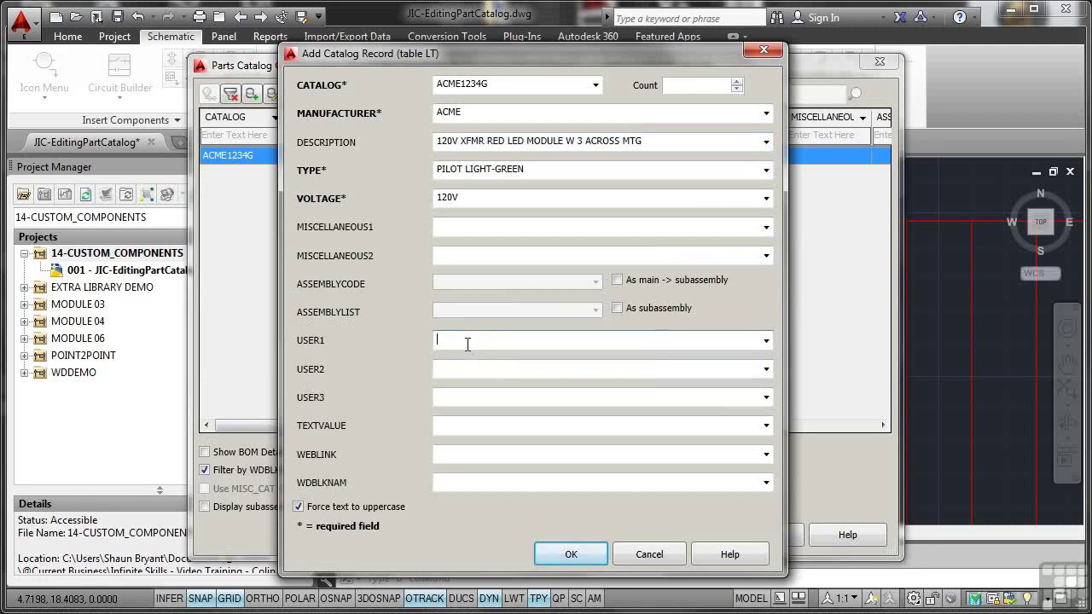
pyautogui.write('ACME MANUAL = ACME_MAN_001')
pyautogui.click(448, 457)
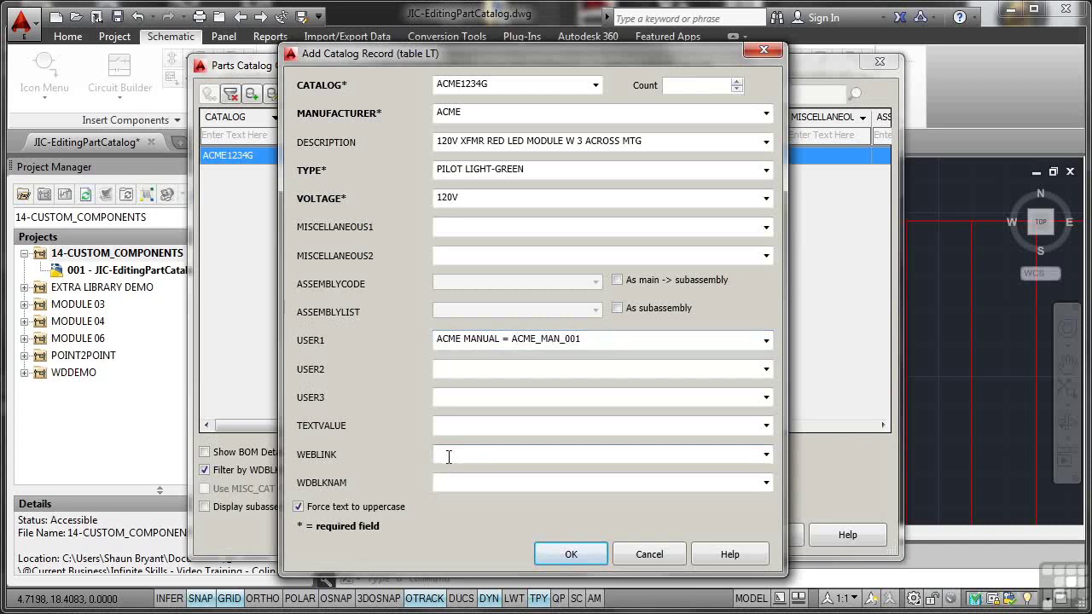
pyautogui.write('www.acme.com')
# Discard the duplicate catalog record after its 'Unable to add record' error, keeping ACME1234G unchanged
pyautogui.click(575, 556)
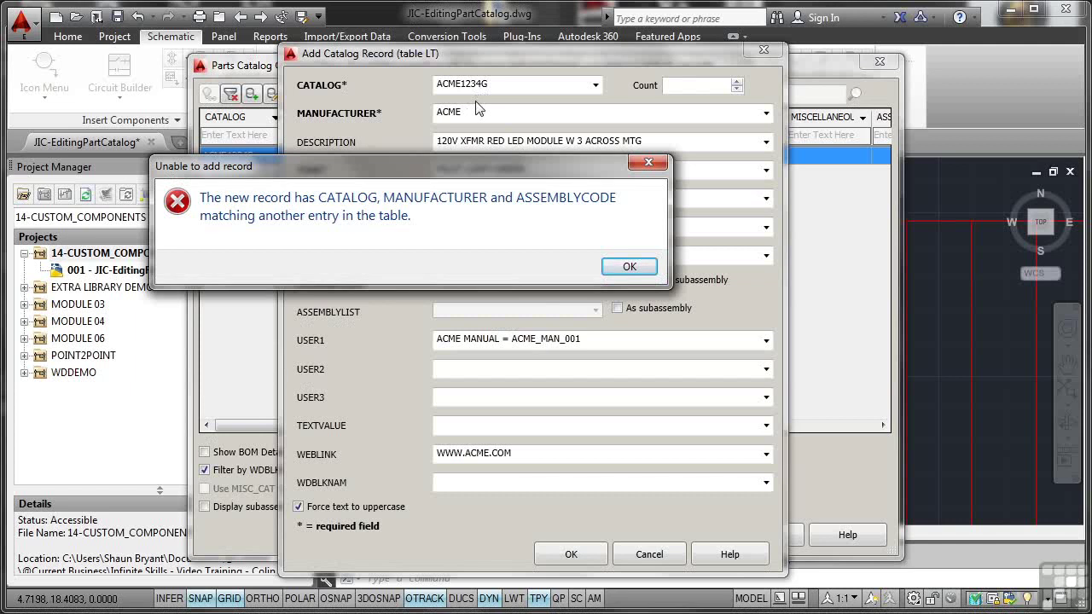
pyautogui.click(628, 266)
pyautogui.click(649, 553)
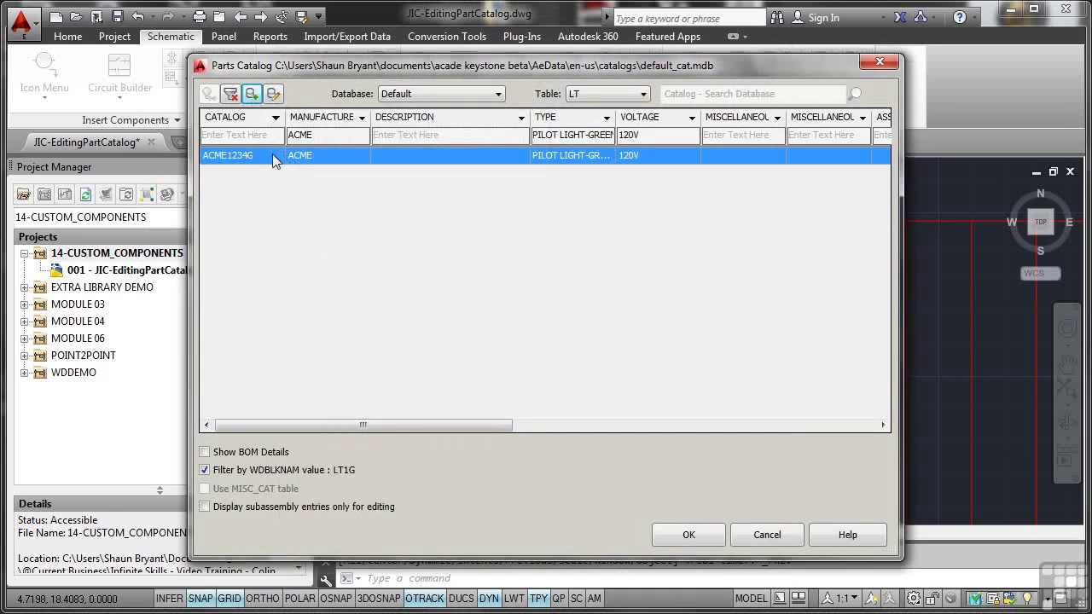
# Edit the ACME1234G record's description to '120V XFMR RED LED MODULE w 3 ACROSS MTG'
pyautogui.click(273, 94)
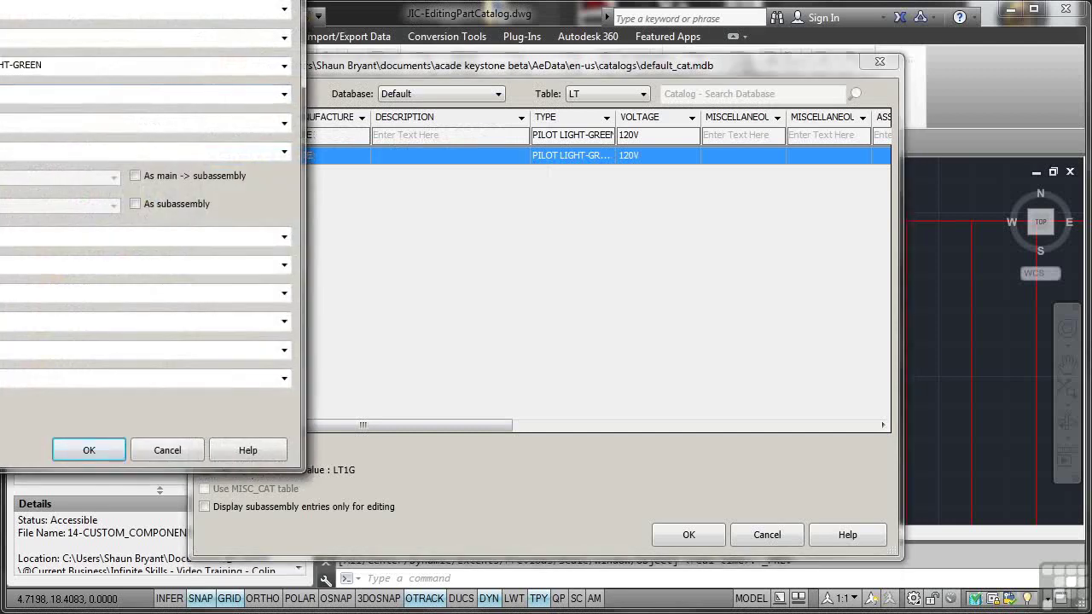
pyautogui.moveTo(207, 2); pyautogui.dragTo(672, 65)
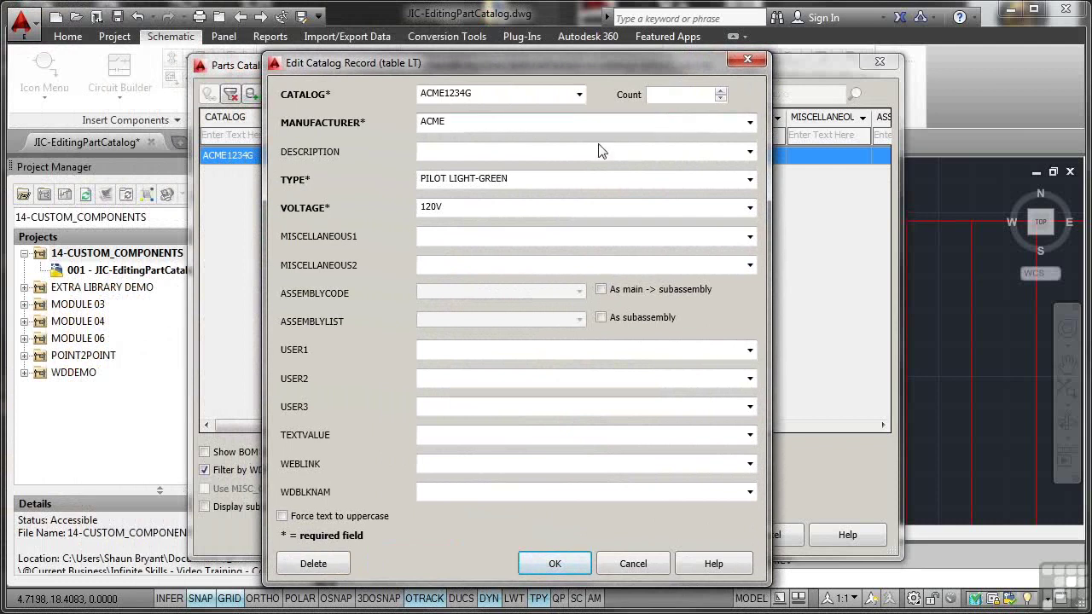
pyautogui.click(749, 151)
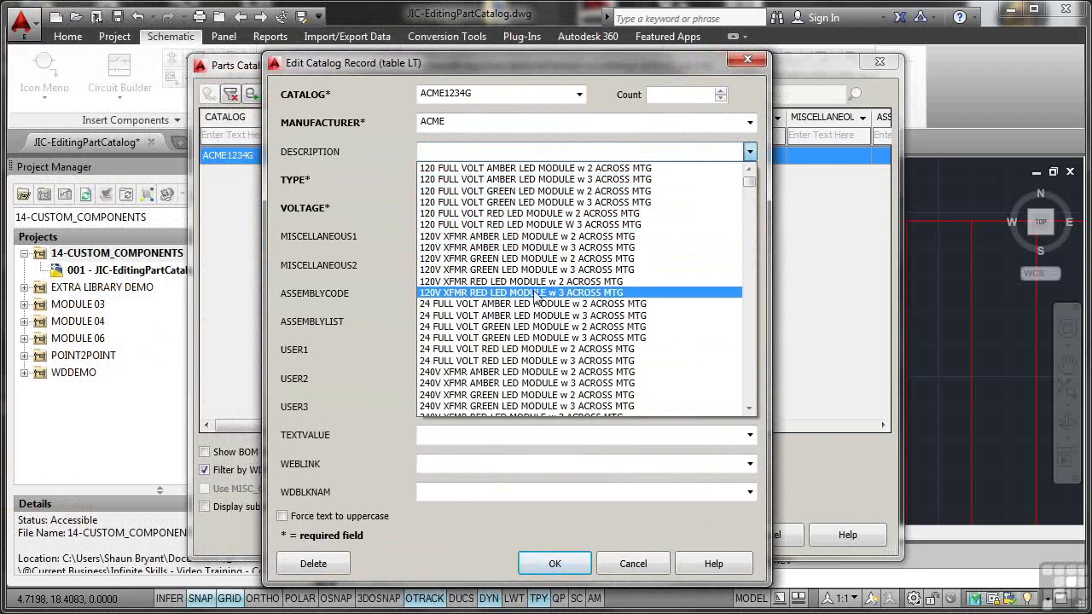
pyautogui.click(537, 293)
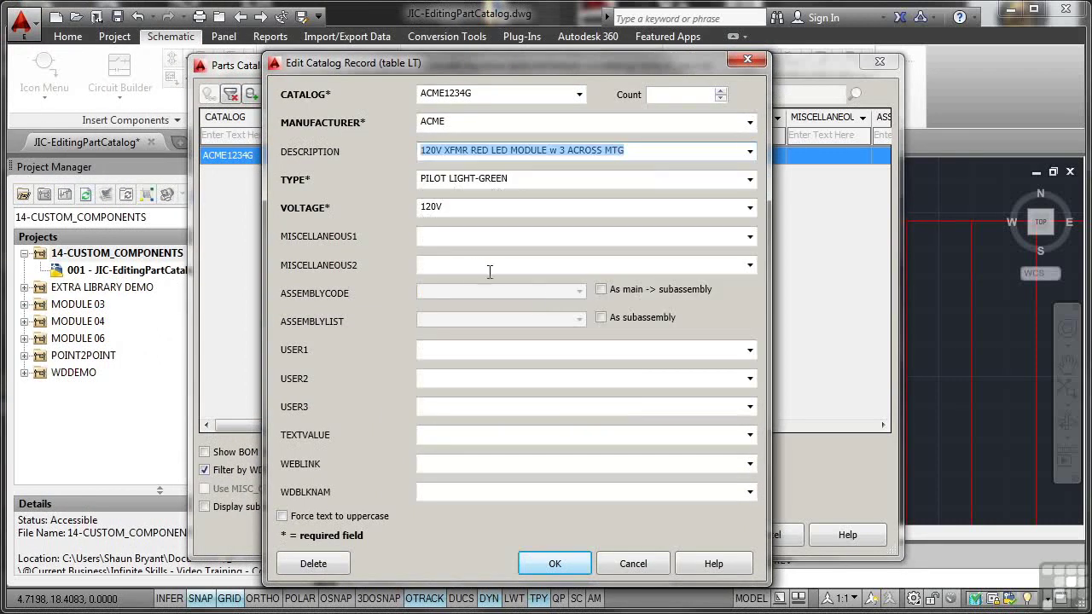
# Set MISCELLANEOUS1 to 120VAC and MISCELLANEOUS2 to BLACK BEZEL
pyautogui.click(750, 238)
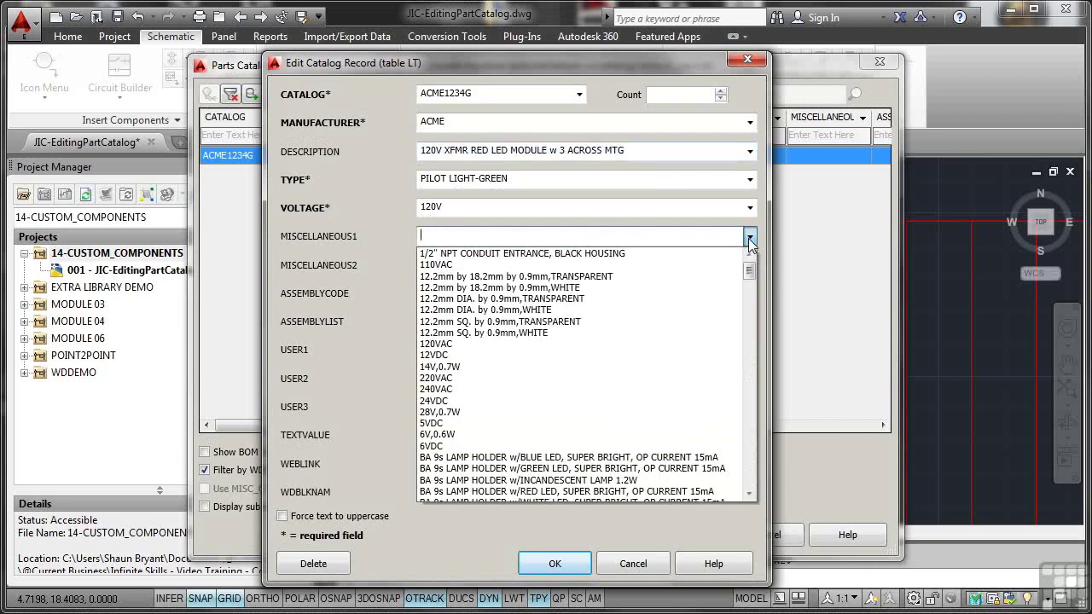
pyautogui.click(494, 345)
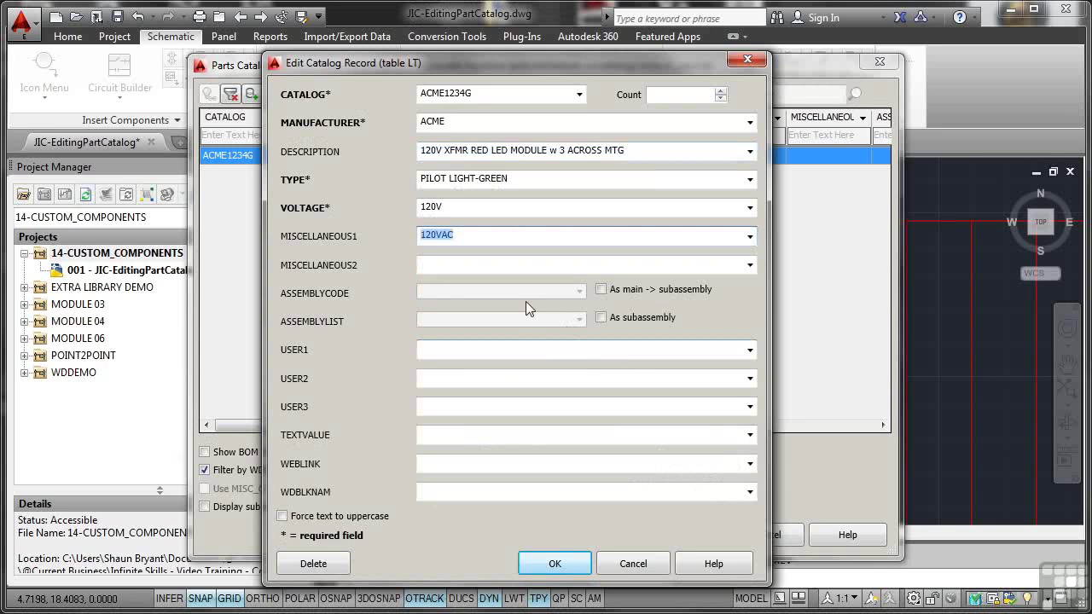
pyautogui.click(580, 267)
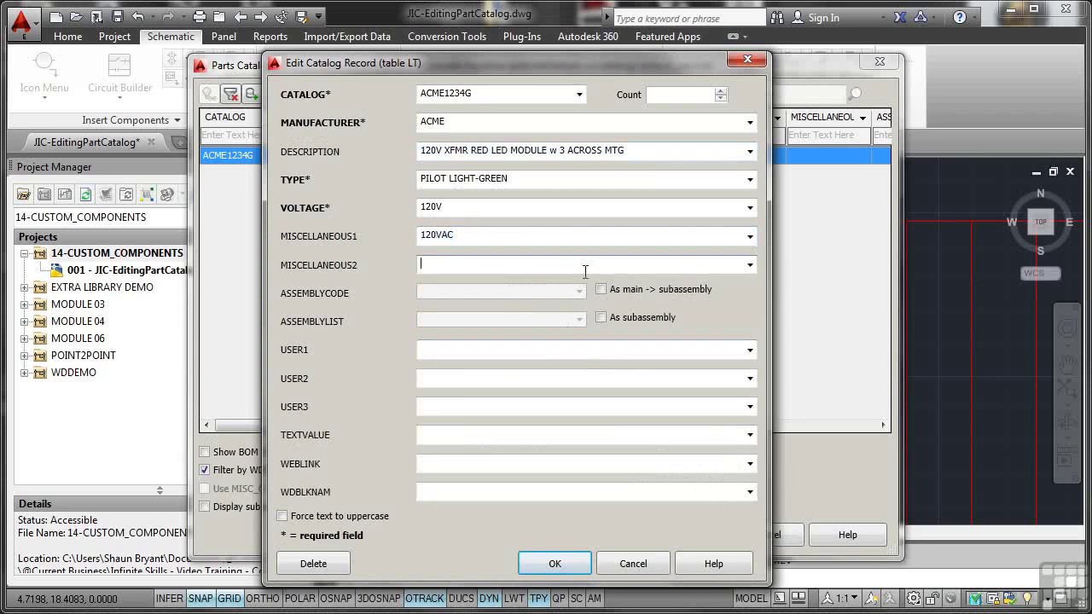
pyautogui.click(750, 265)
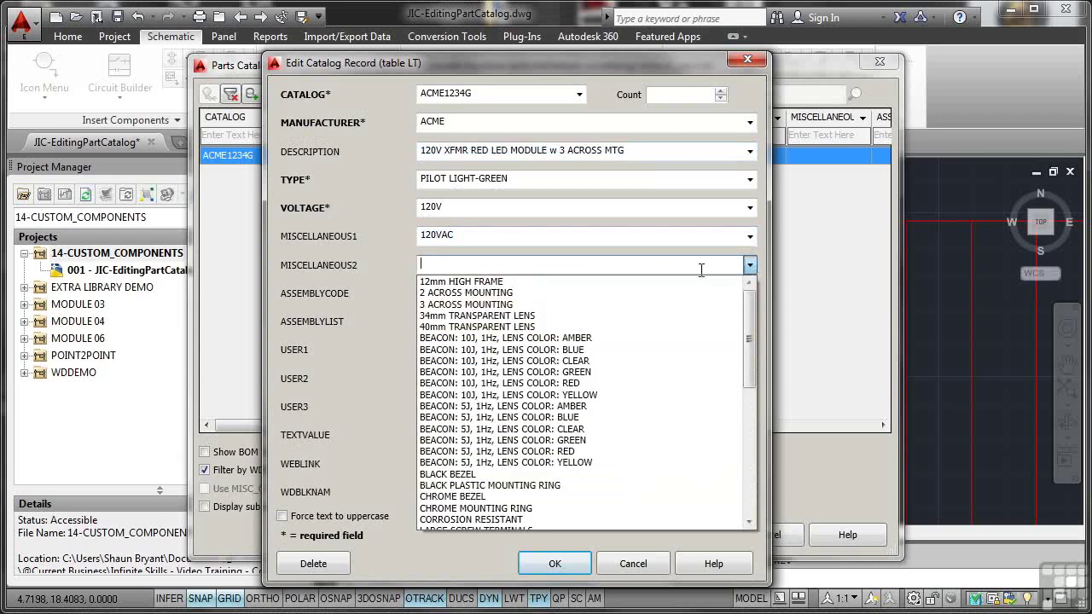
pyautogui.click(567, 476)
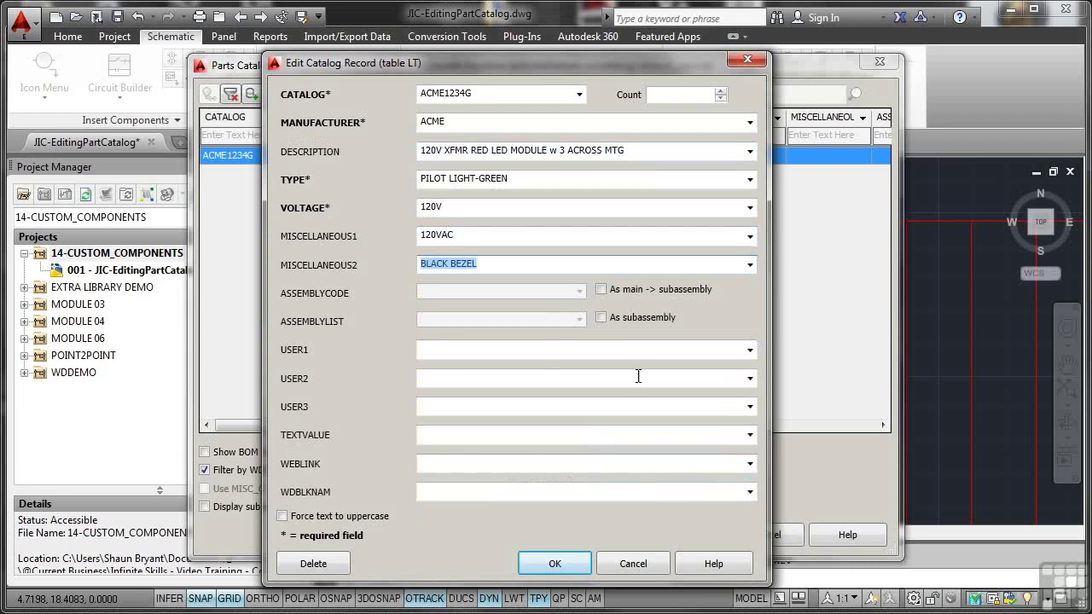
pyautogui.click(469, 352)
pyautogui.write('A')
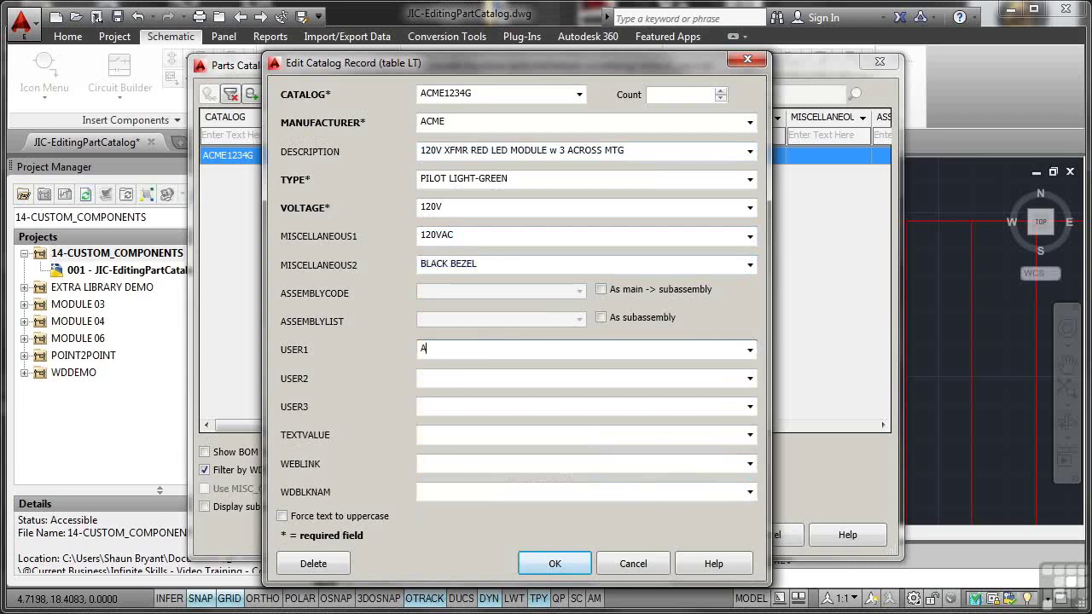
pyautogui.write('CME MANUAL = ACME_')
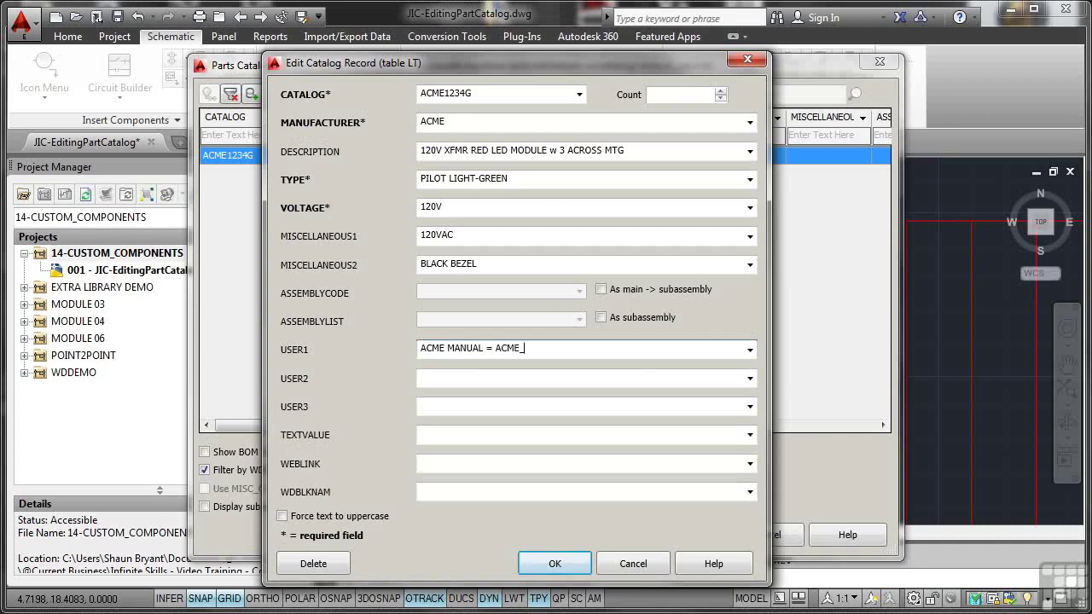
pyautogui.write('MAN_001')
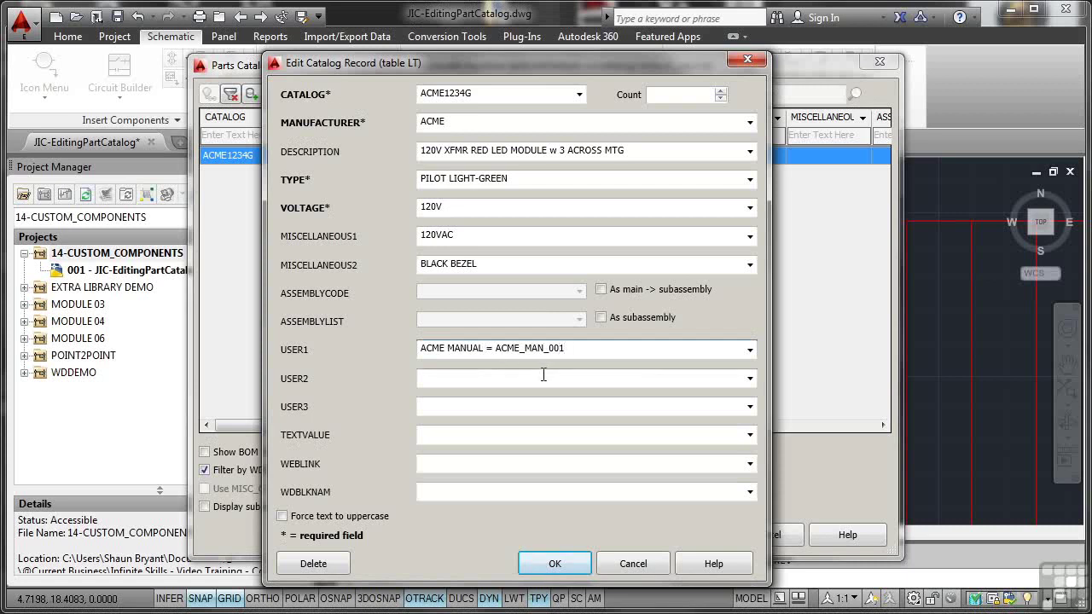
pyautogui.write('w')
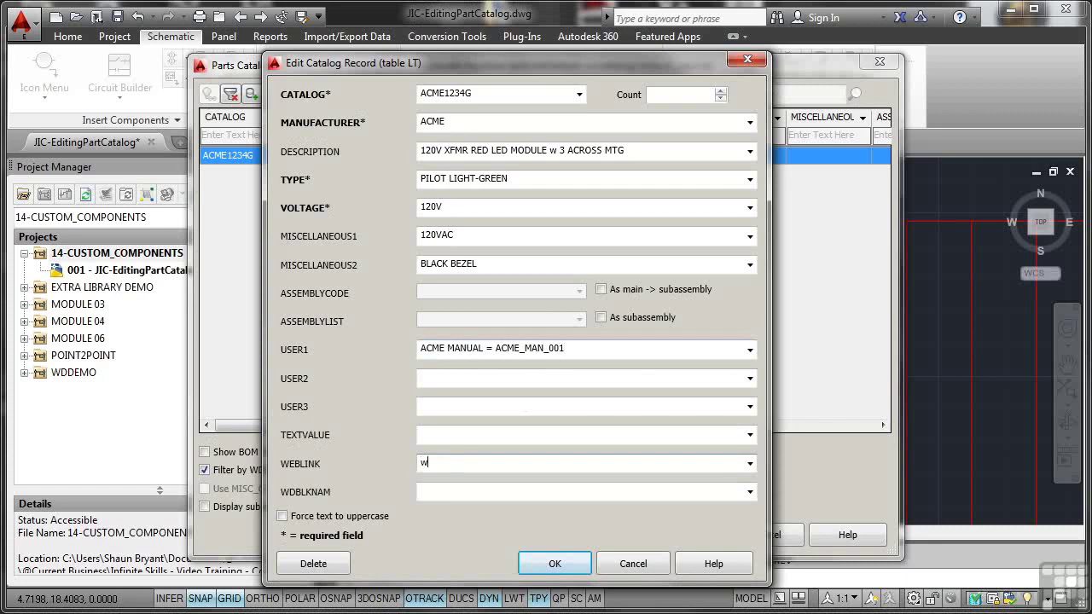
pyautogui.write('ww.acme.com')
# Save the edited ACME1234G record and apply it to LT2, closing all dialogs
pyautogui.click(575, 562)
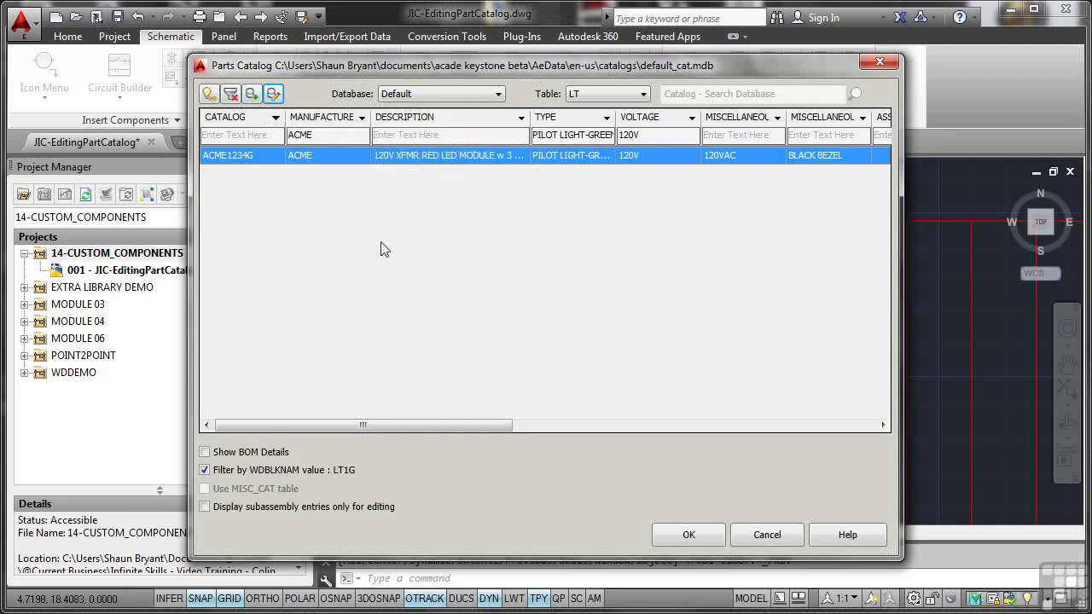
pyautogui.click(688, 535)
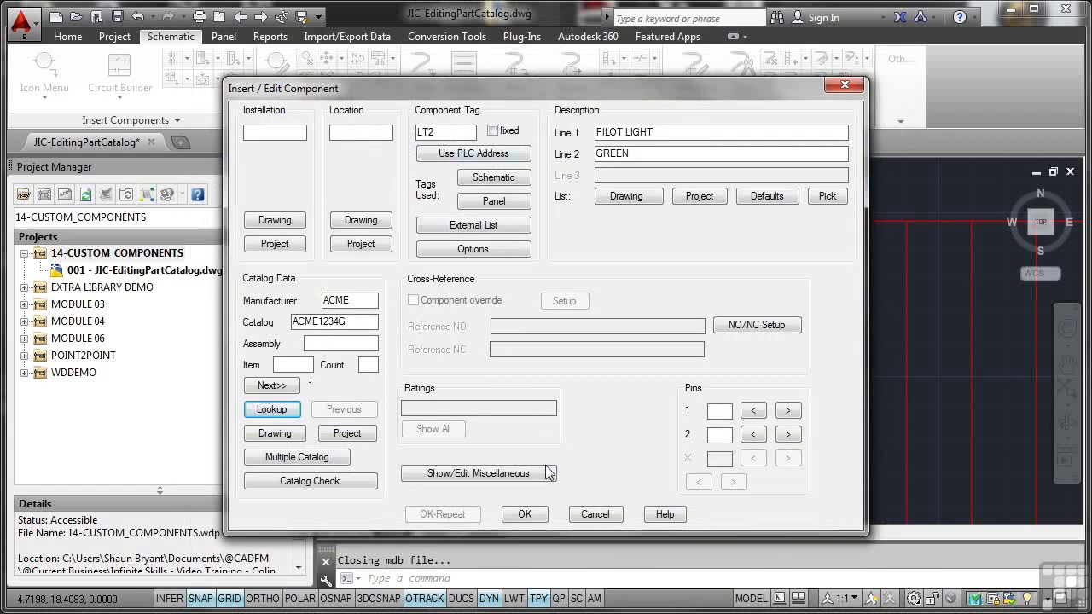
pyautogui.click(536, 514)
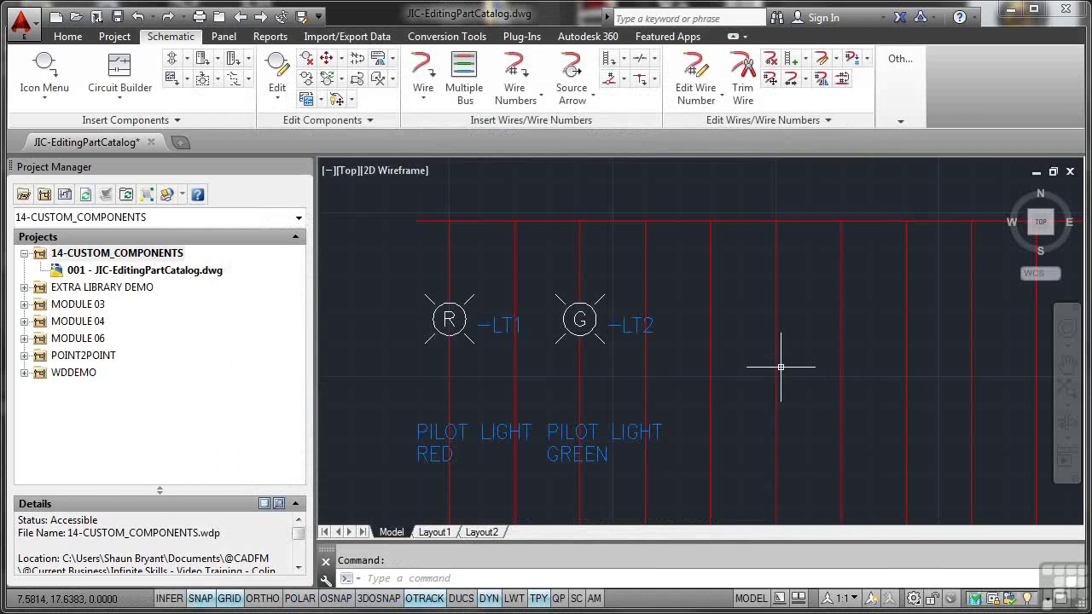